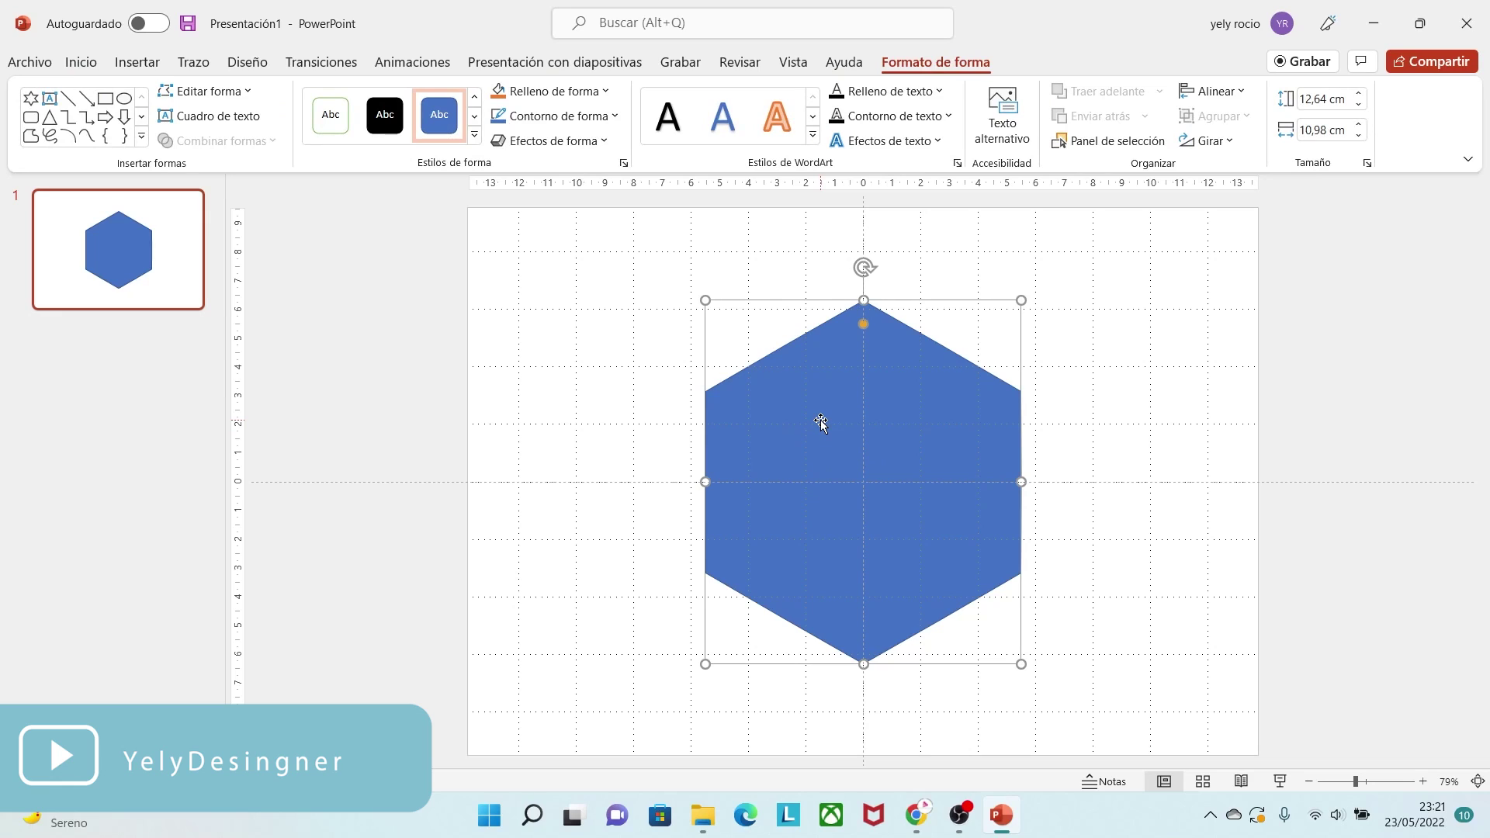
Duplicate the blue hexagon and set the copy's height to 19,96 cm and width to 17,27 cm
{"action": "left_click_drag", "start_coordinate": [822, 420], "coordinate": [979, 425]}
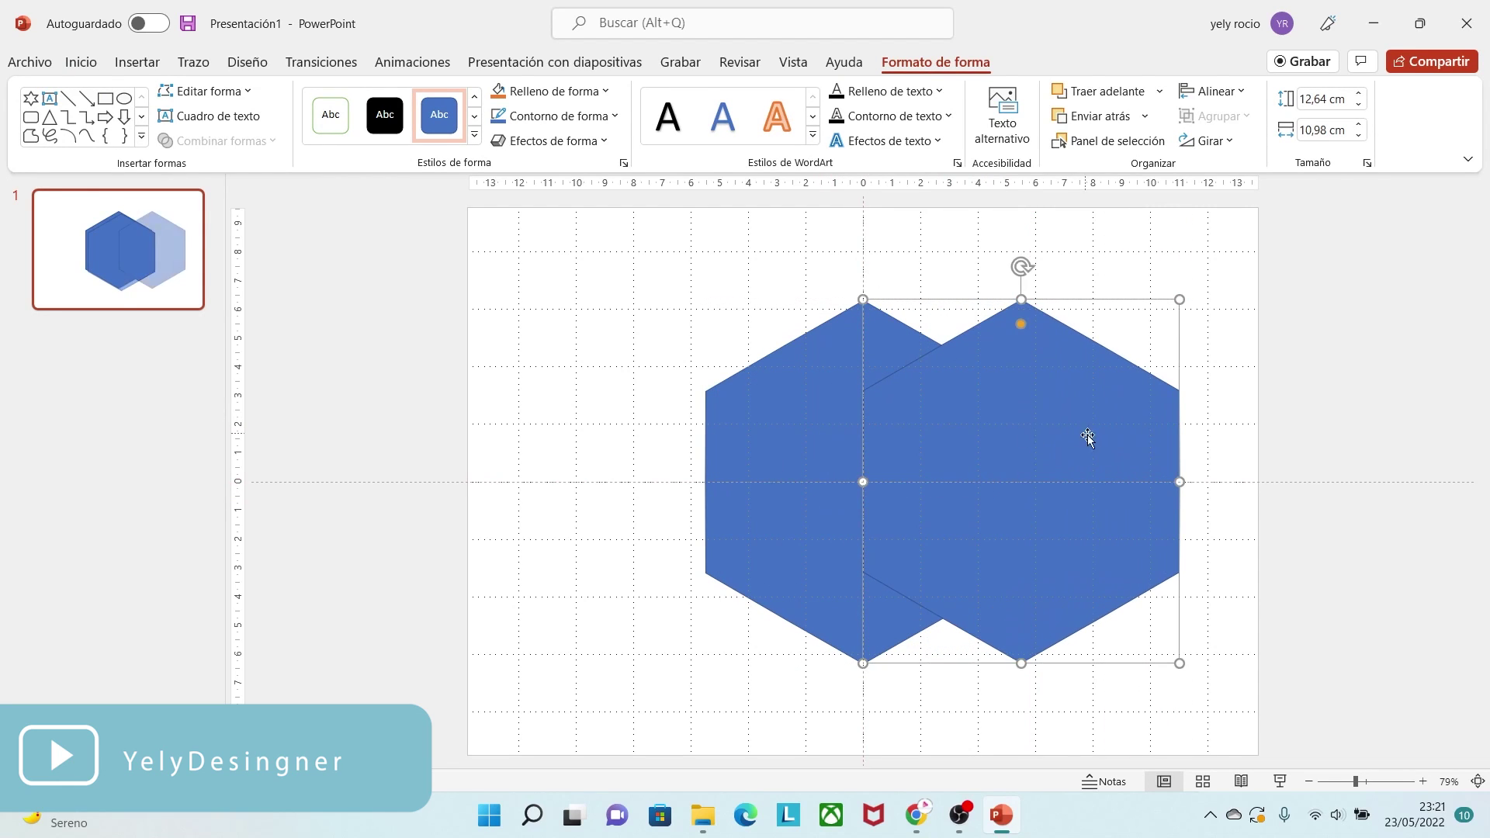
{"action": "left_click", "coordinate": [1322, 100]}
{"action": "key", "text": "BackSpace"}
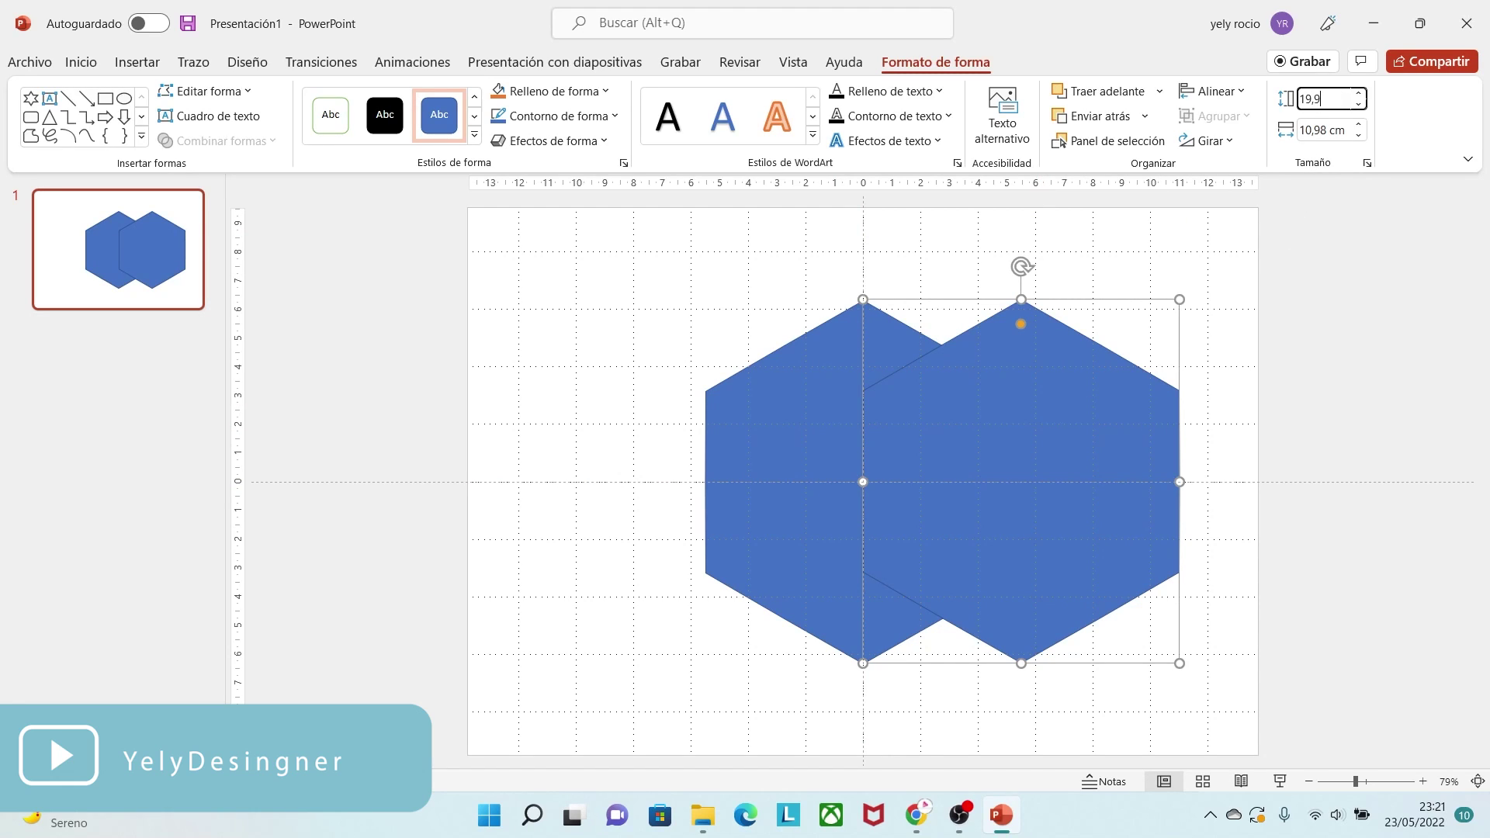
{"action": "left_click", "coordinate": [1323, 130]}
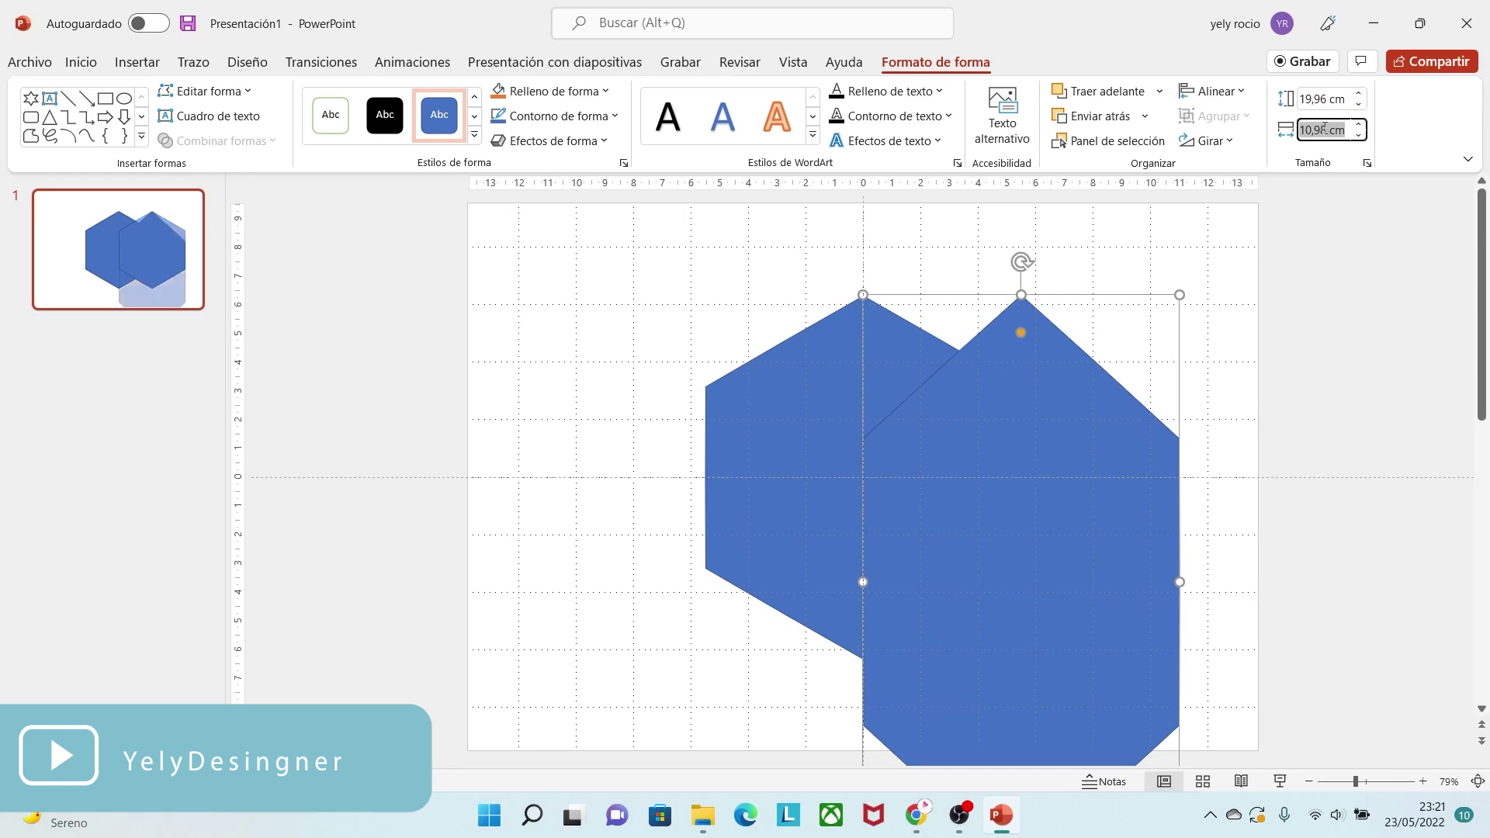
{"action": "key", "text": "BackSpace"}
{"action": "type", "text": "17,27"}
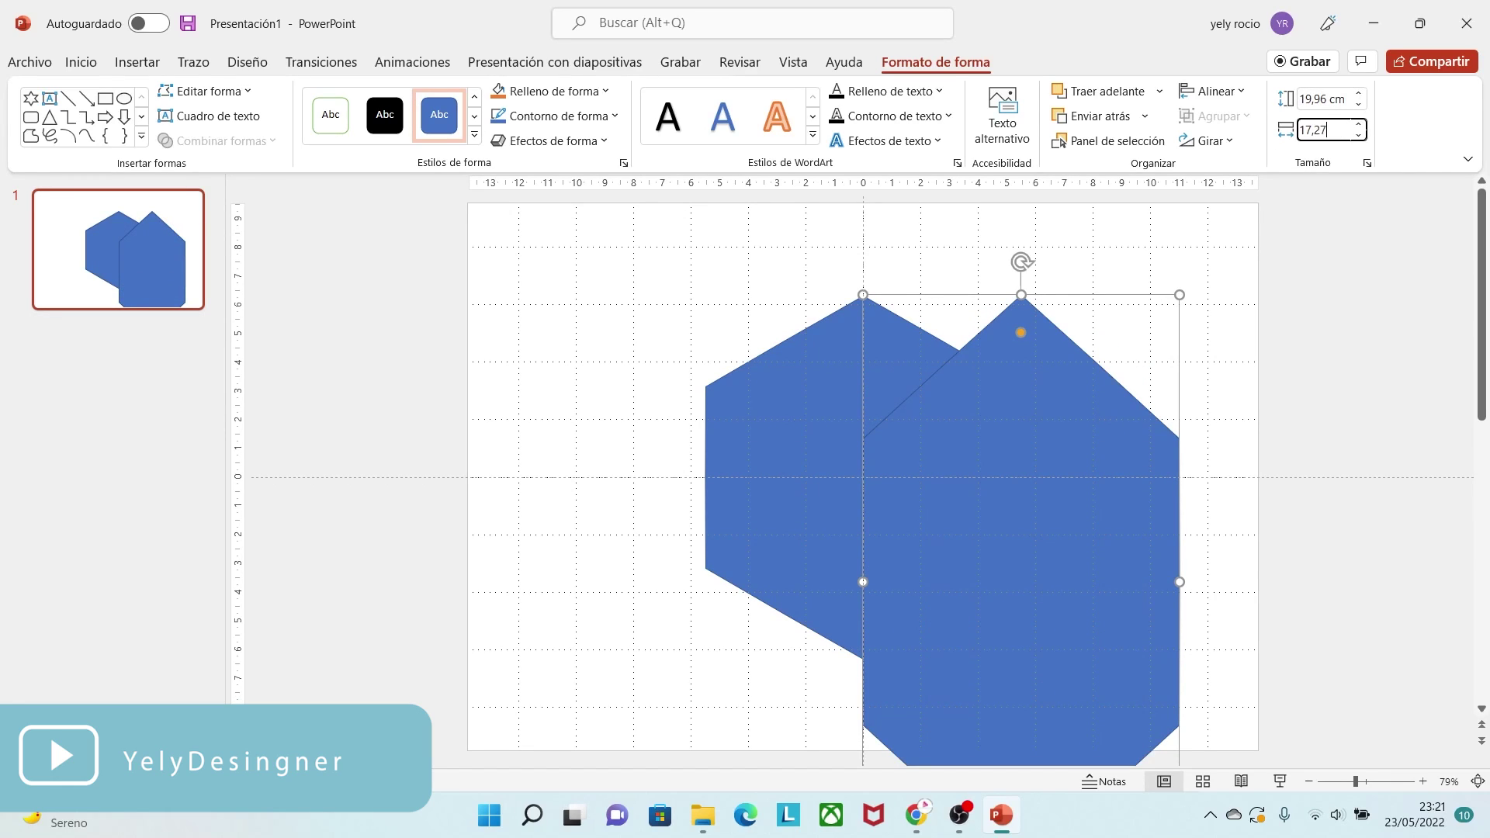
{"action": "left_click", "coordinate": [1202, 469]}
Send the large hexagon to the back and centre it on the slide behind the smaller hexagon
{"action": "left_click_drag", "start_coordinate": [1251, 569], "coordinate": [1059, 496]}
{"action": "right_click", "coordinate": [1061, 497]}
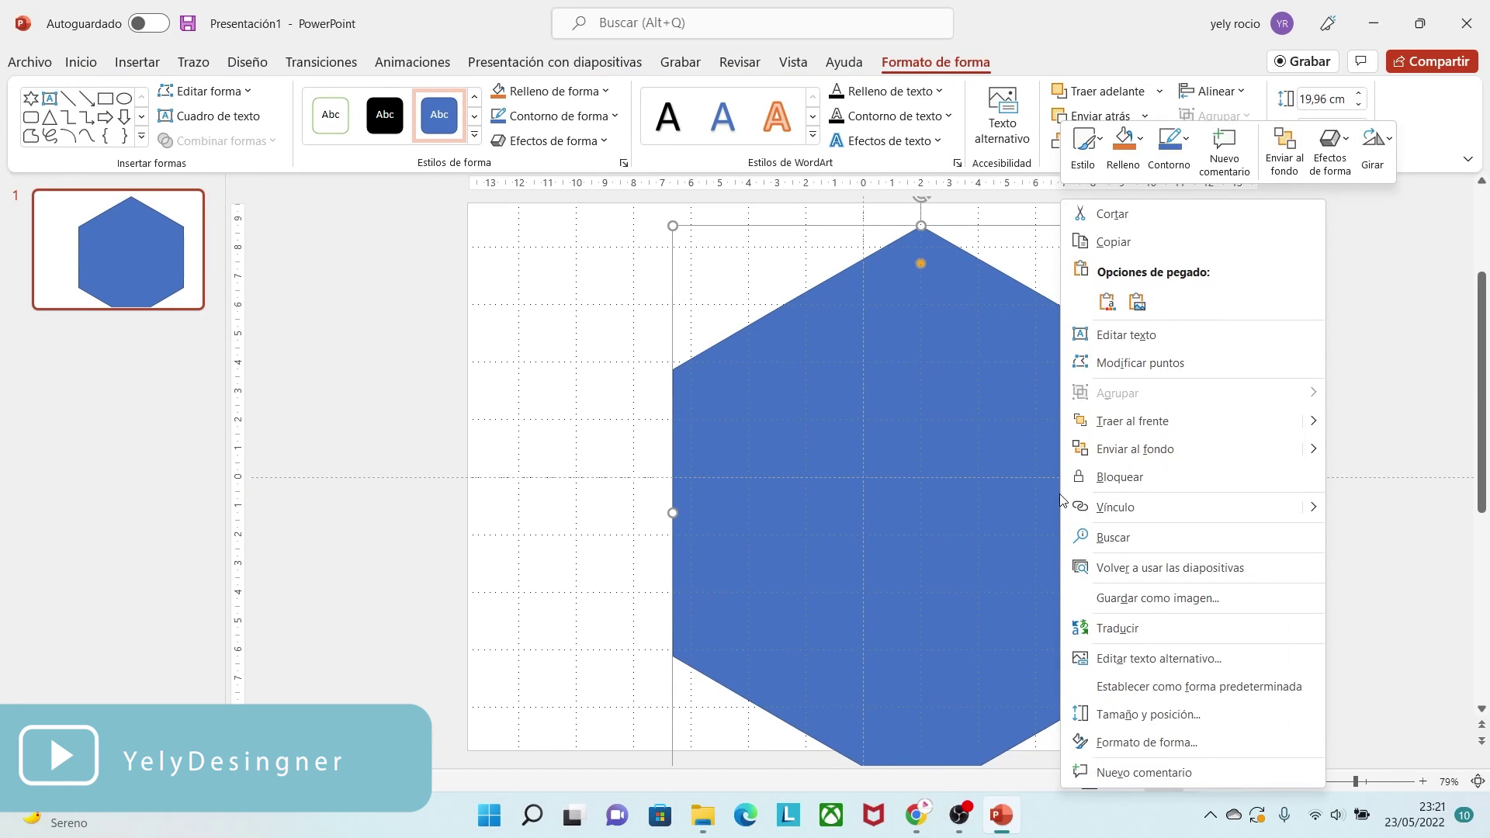
{"action": "mouse_move", "coordinate": [1311, 449]}
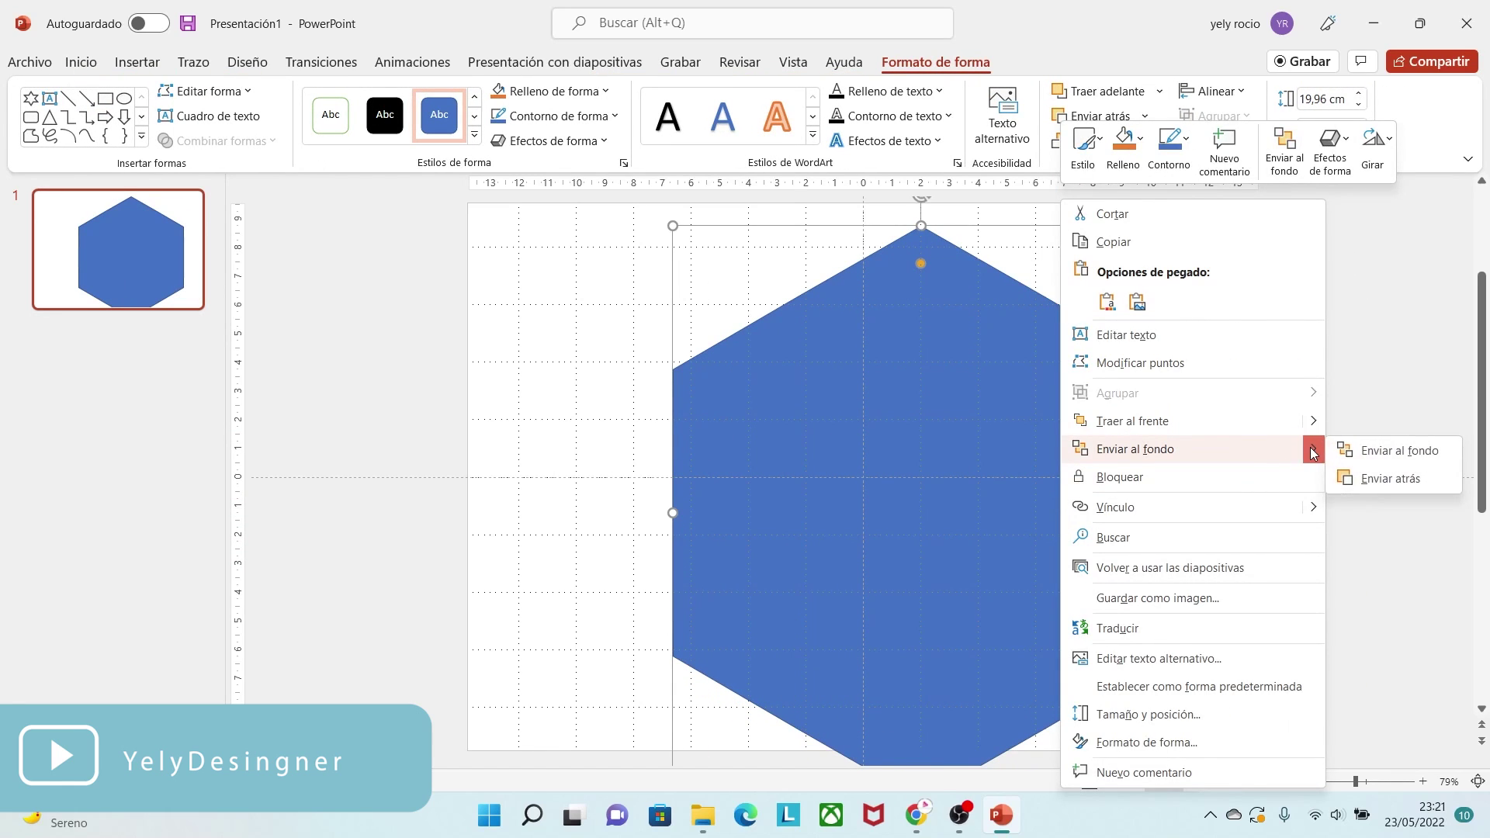
{"action": "left_click", "coordinate": [1367, 452]}
{"action": "left_click_drag", "start_coordinate": [1145, 443], "coordinate": [1114, 441]}
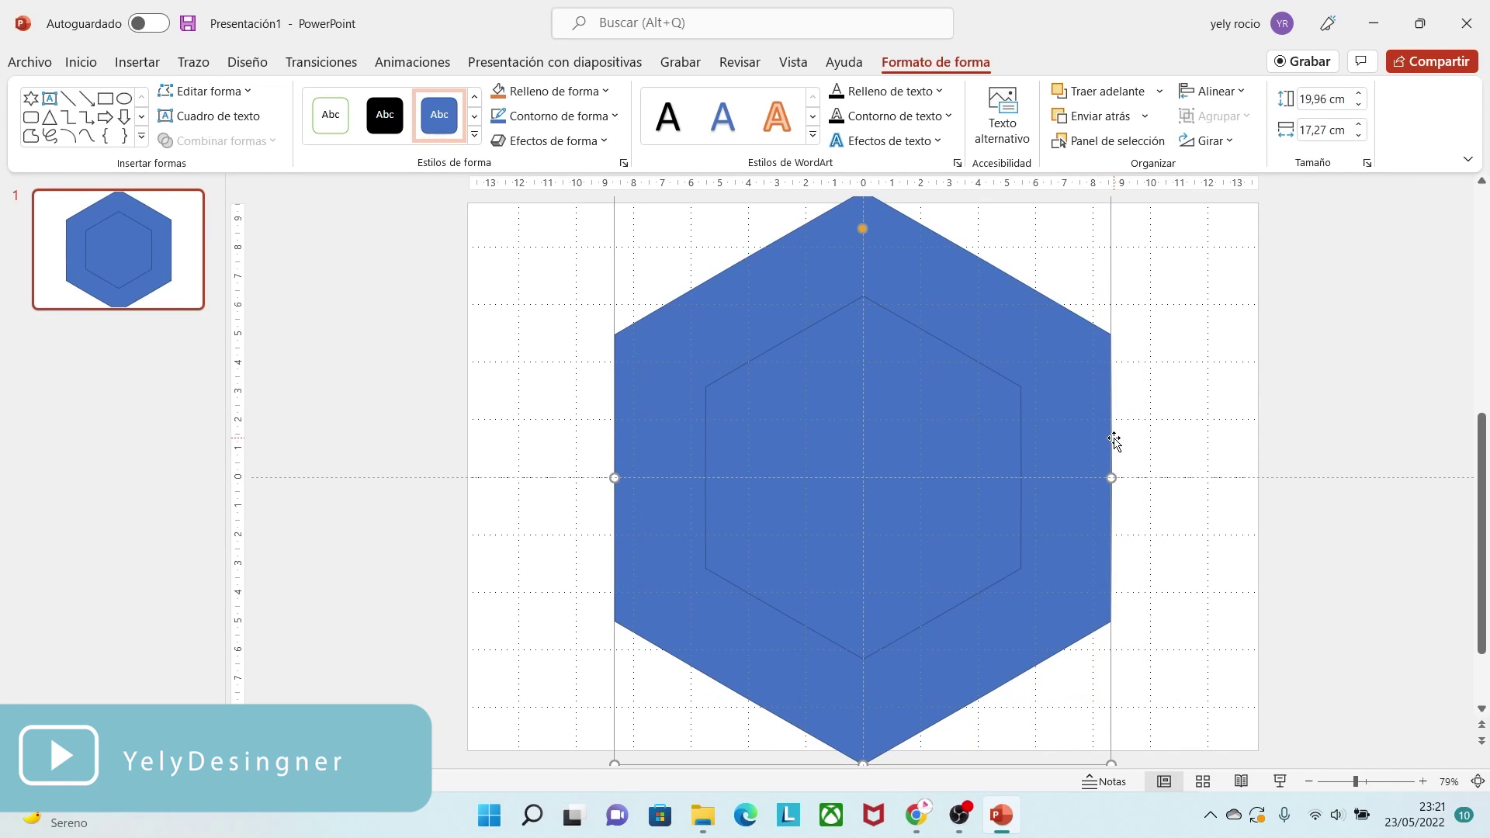
{"action": "left_click", "coordinate": [1198, 505]}
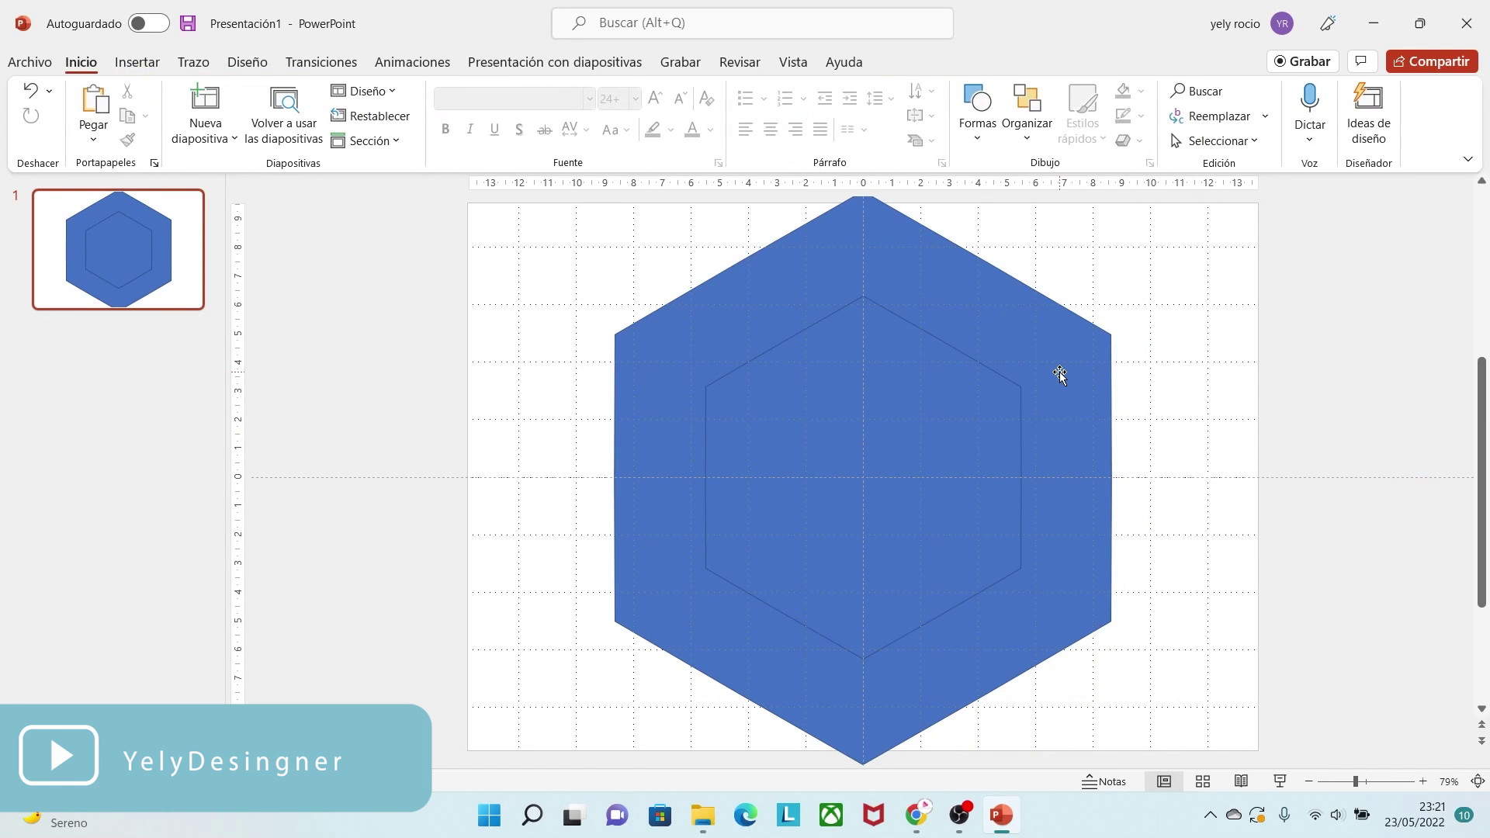
Fill the small inner hexagon with the farm landscape picture "ff" from the muestra folder
{"action": "left_click", "coordinate": [991, 411]}
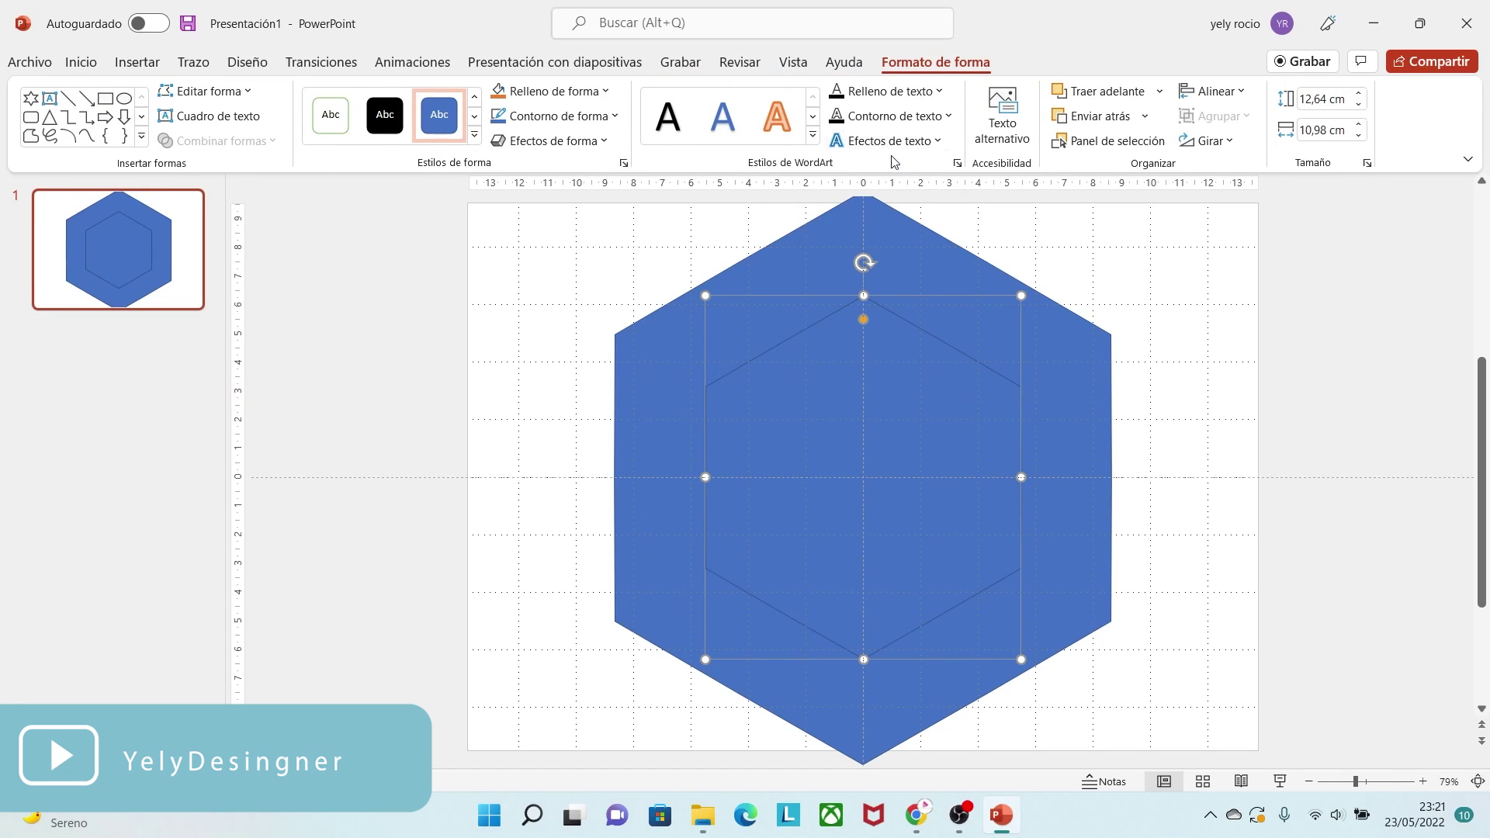
{"action": "left_click", "coordinate": [522, 95]}
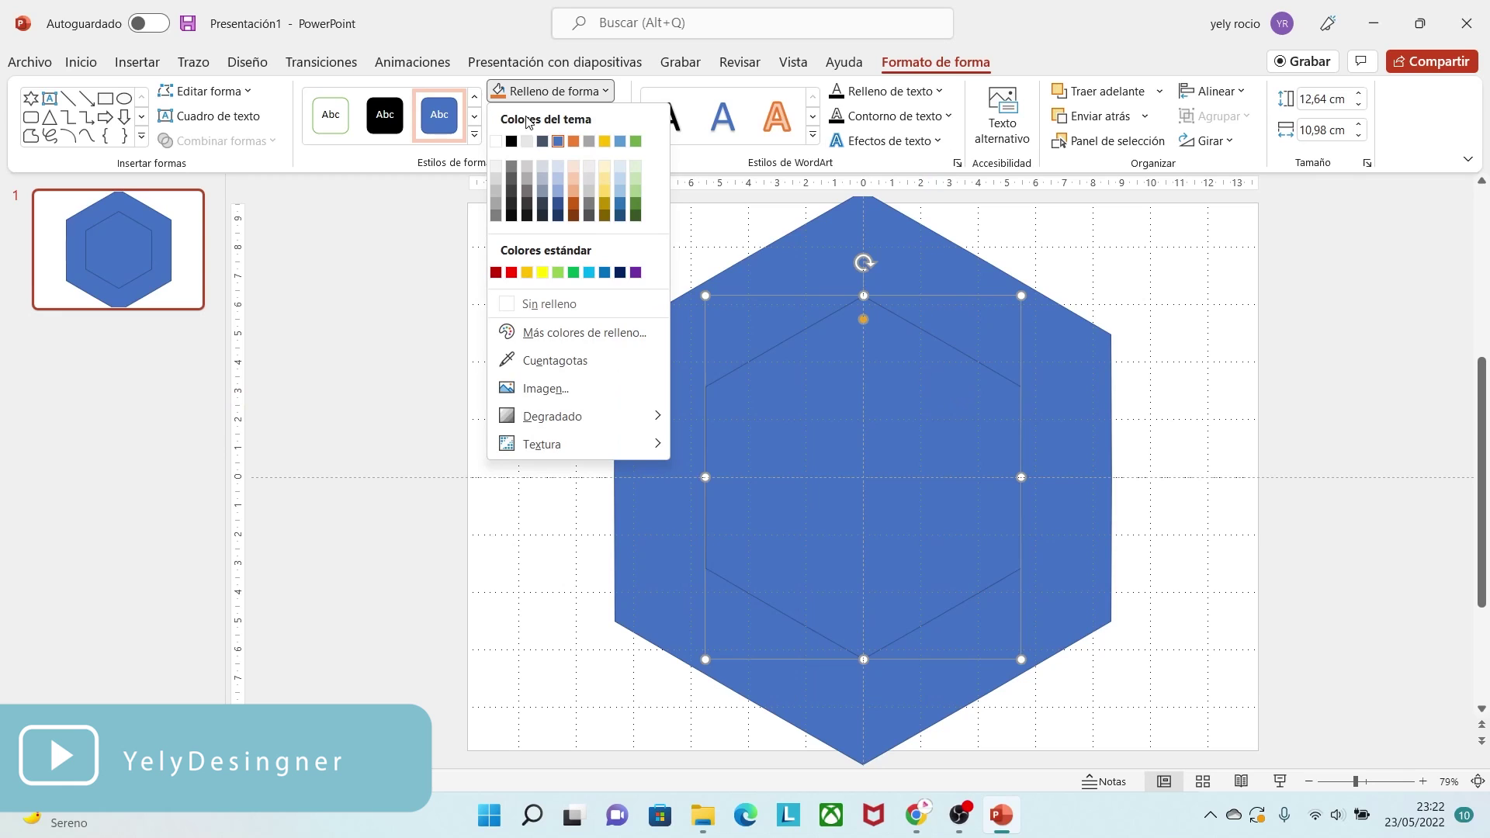
{"action": "left_click", "coordinate": [539, 388]}
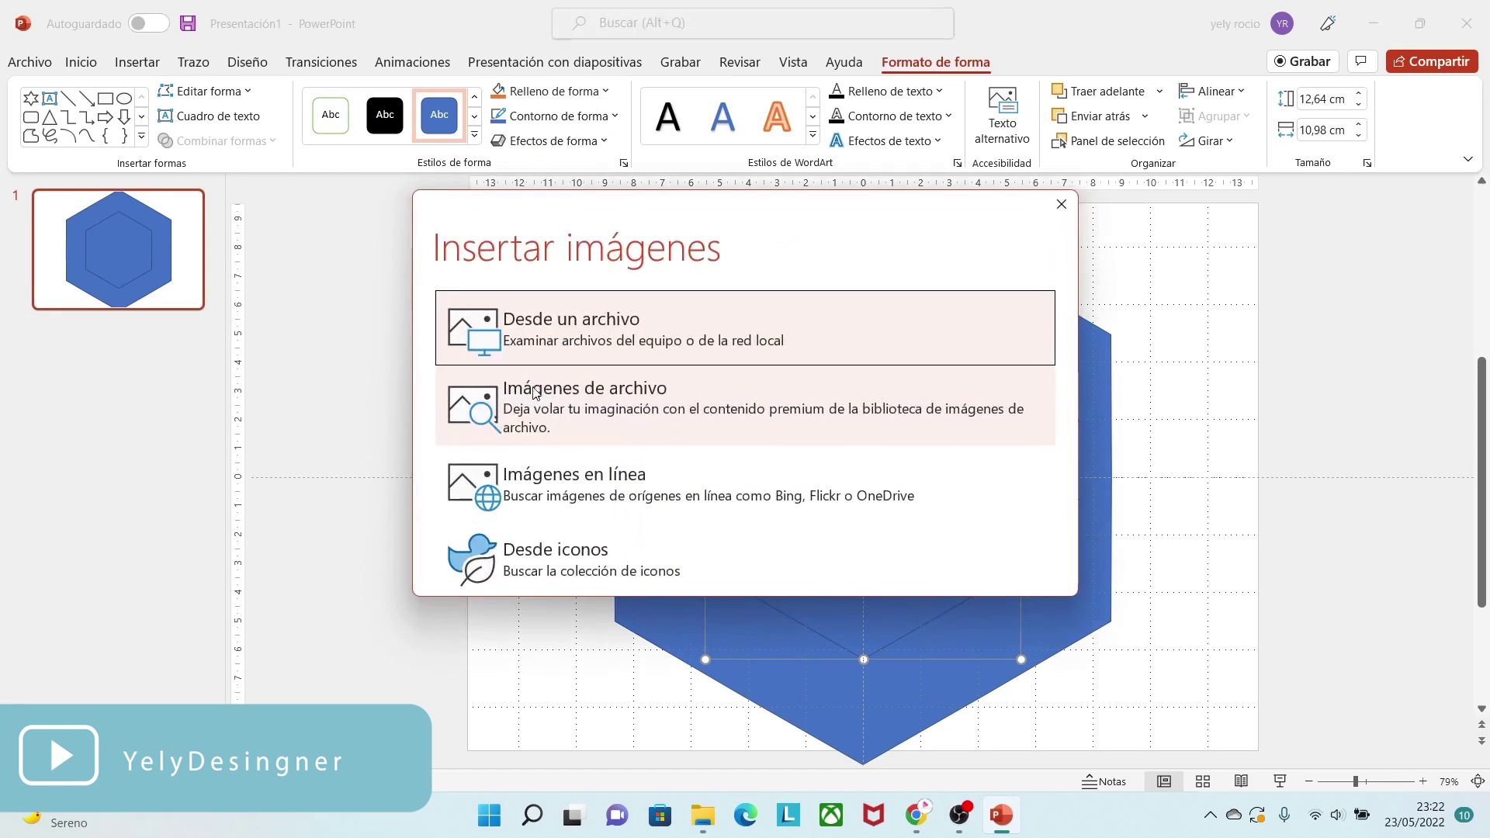
{"action": "left_click", "coordinate": [633, 344]}
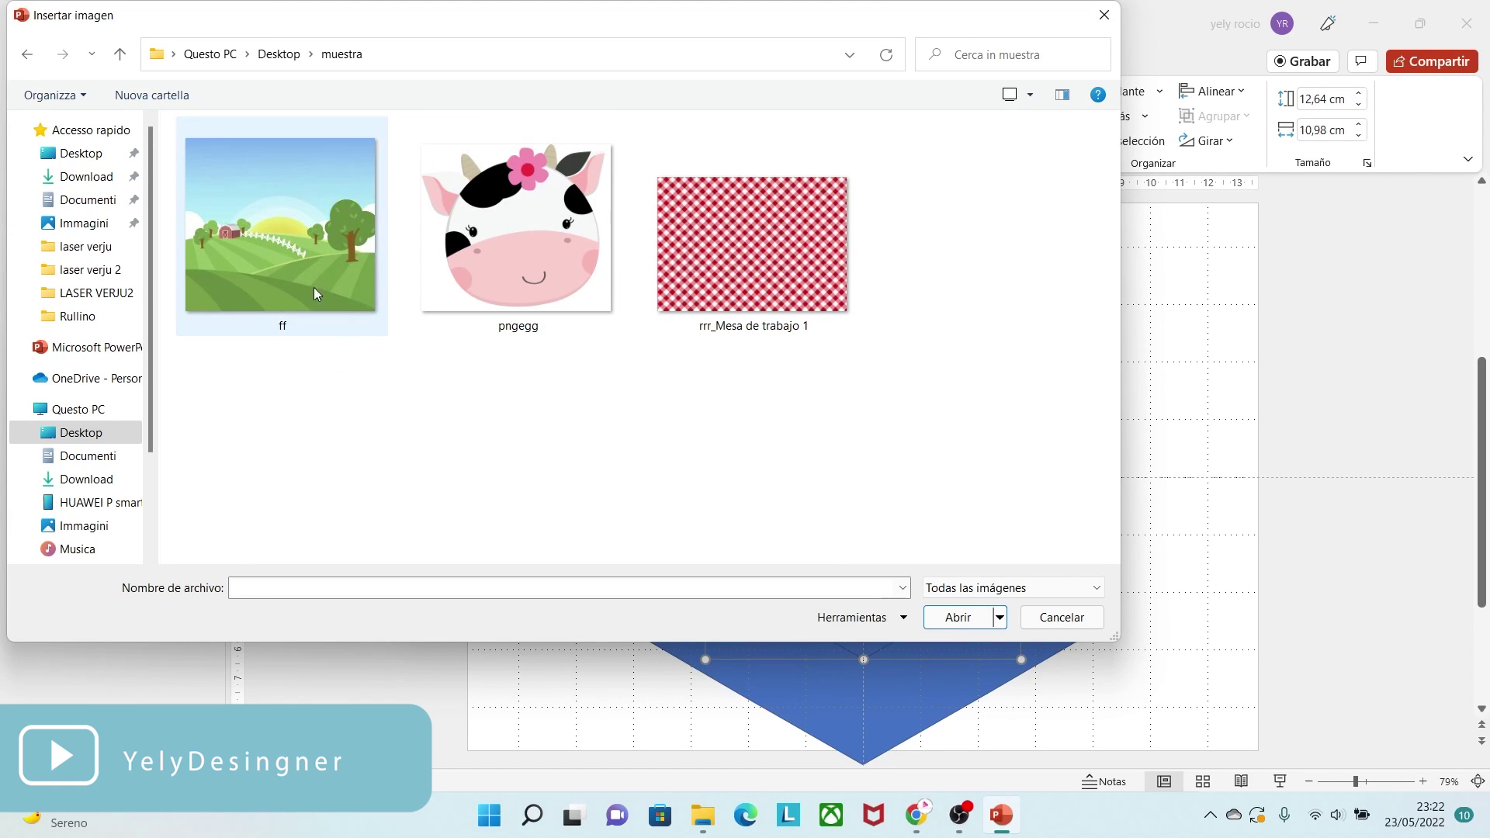
{"action": "left_click", "coordinate": [292, 250]}
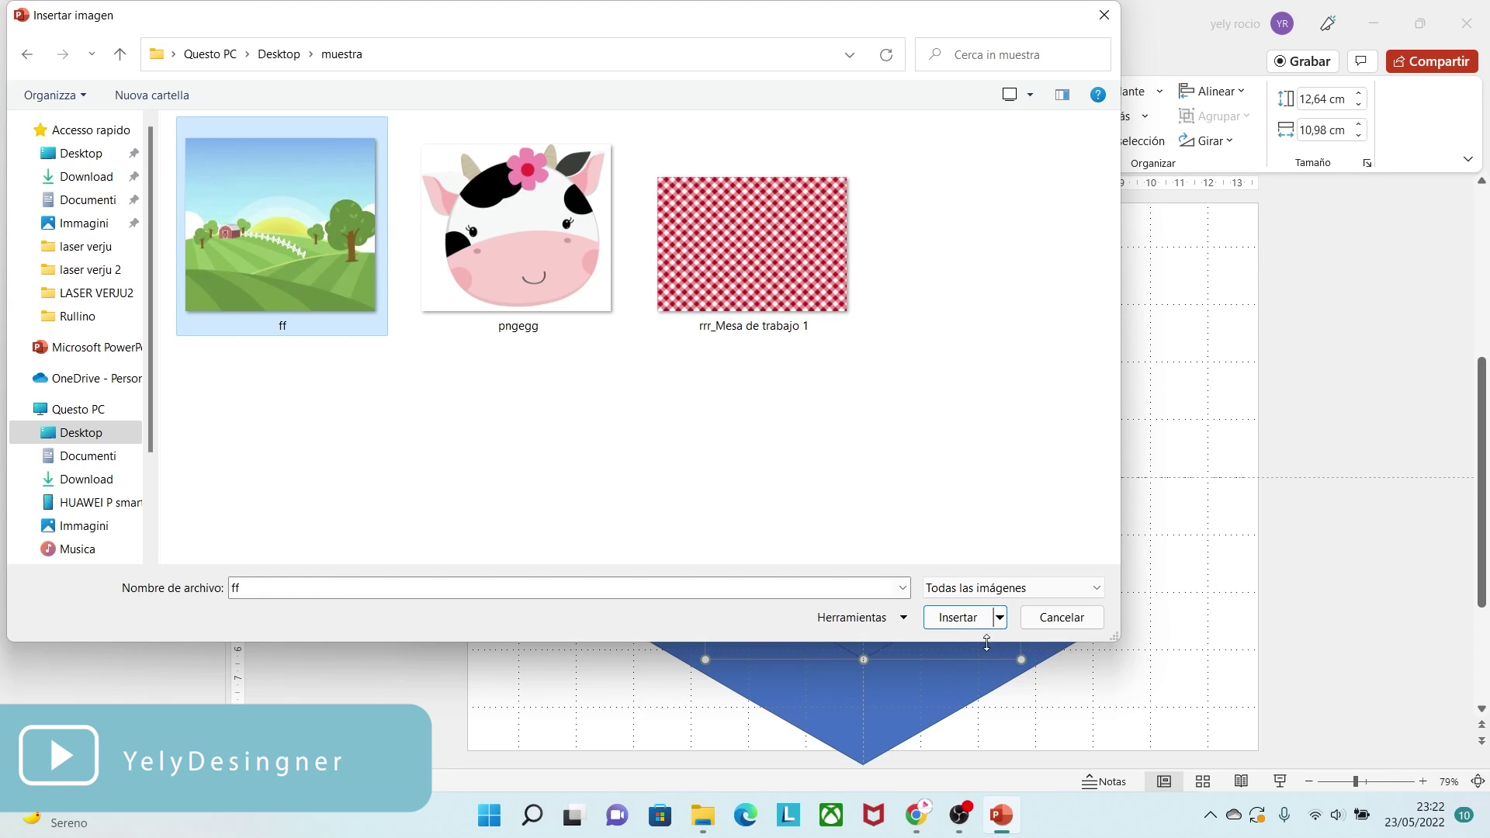
{"action": "left_click", "coordinate": [967, 618]}
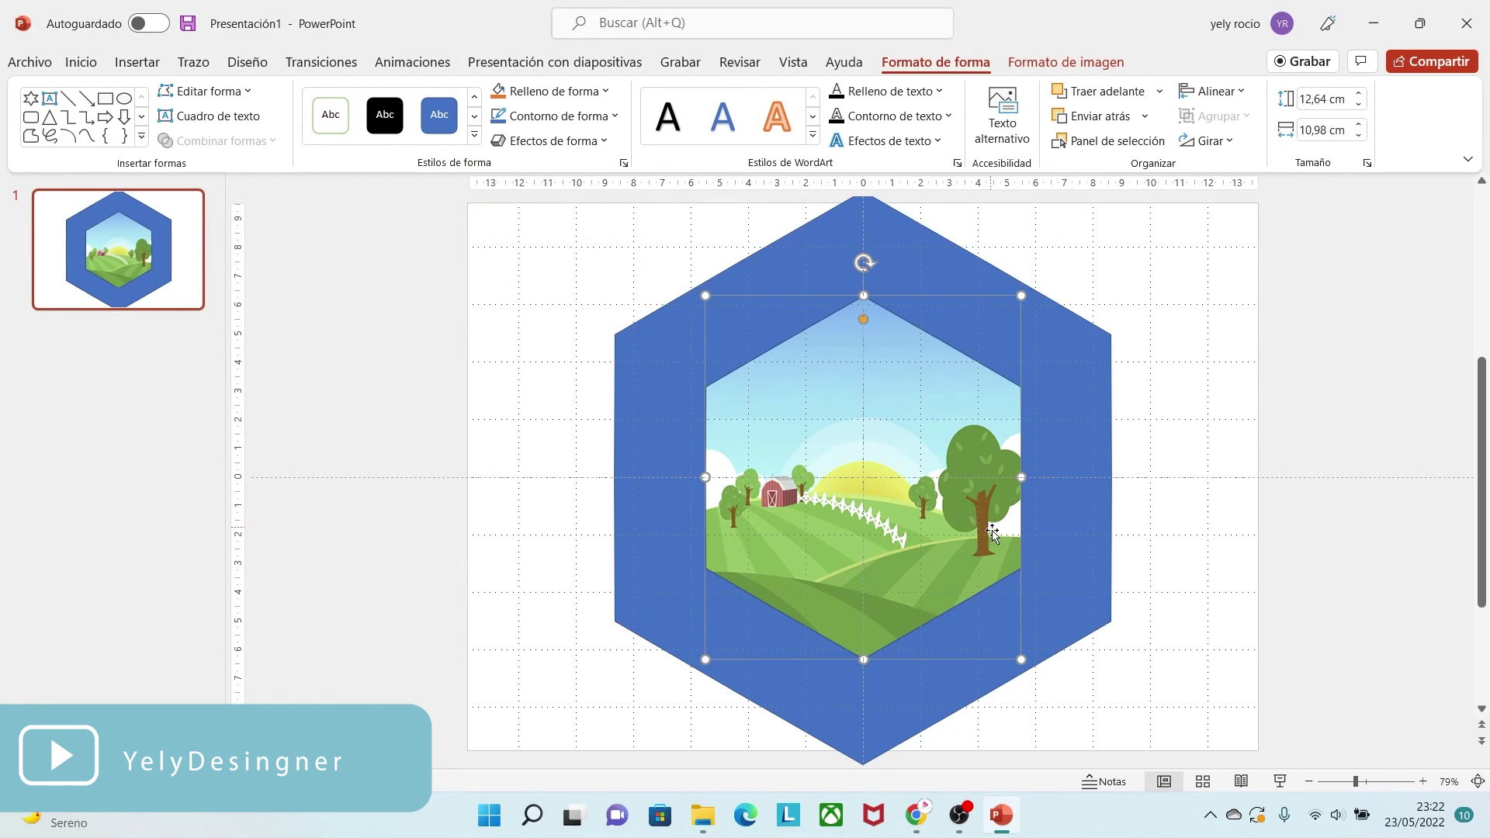
Use Crop to enlarge the farm picture inside the inner hexagon and reposition it so the landscape fills the frame
{"action": "left_click", "coordinate": [1060, 62]}
{"action": "left_click", "coordinate": [1286, 138]}
{"action": "left_click", "coordinate": [1306, 174]}
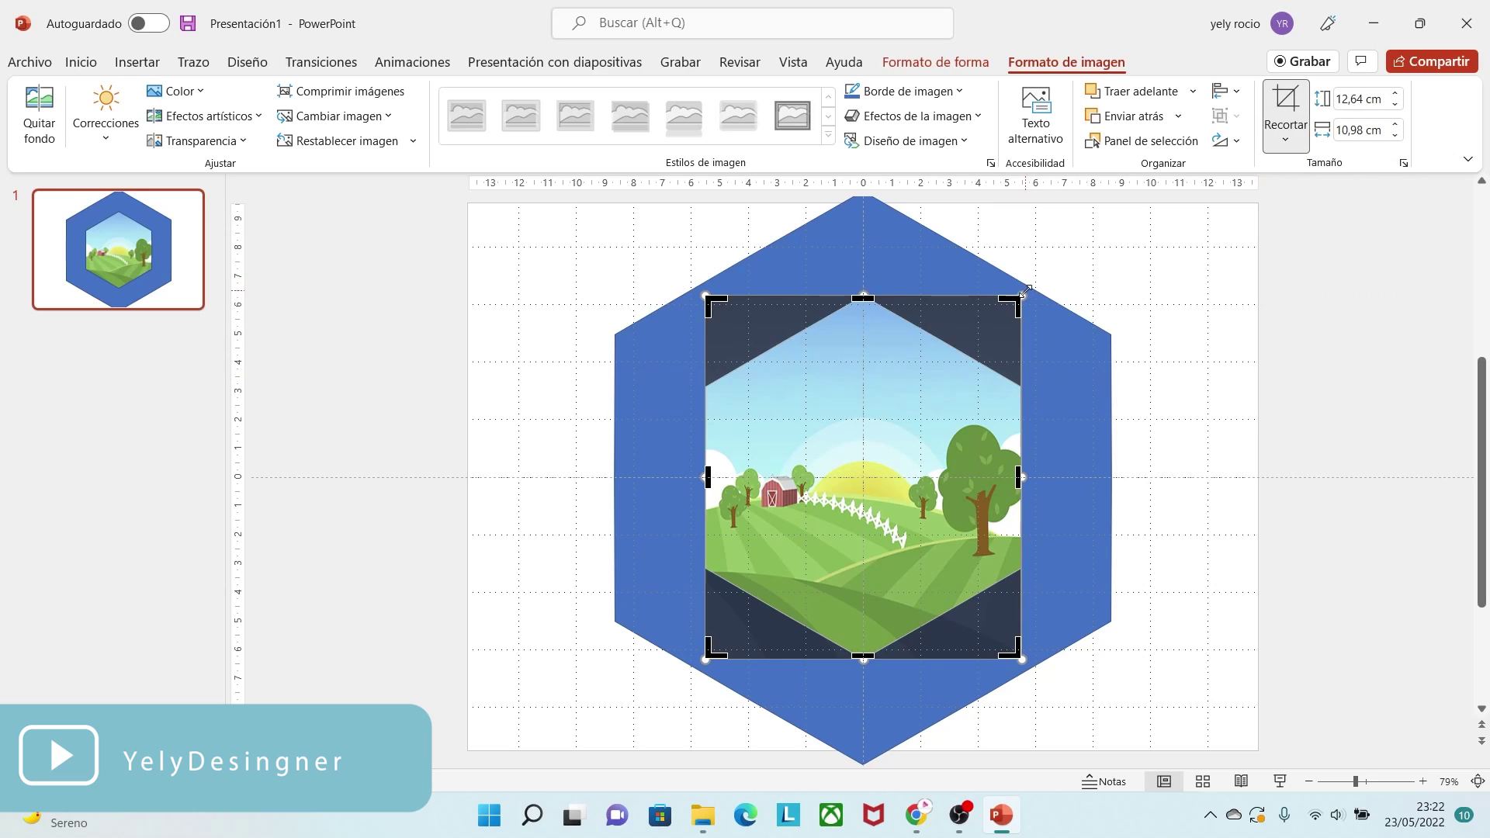
{"action": "left_click_drag", "start_coordinate": [1025, 290], "coordinate": [1085, 224]}
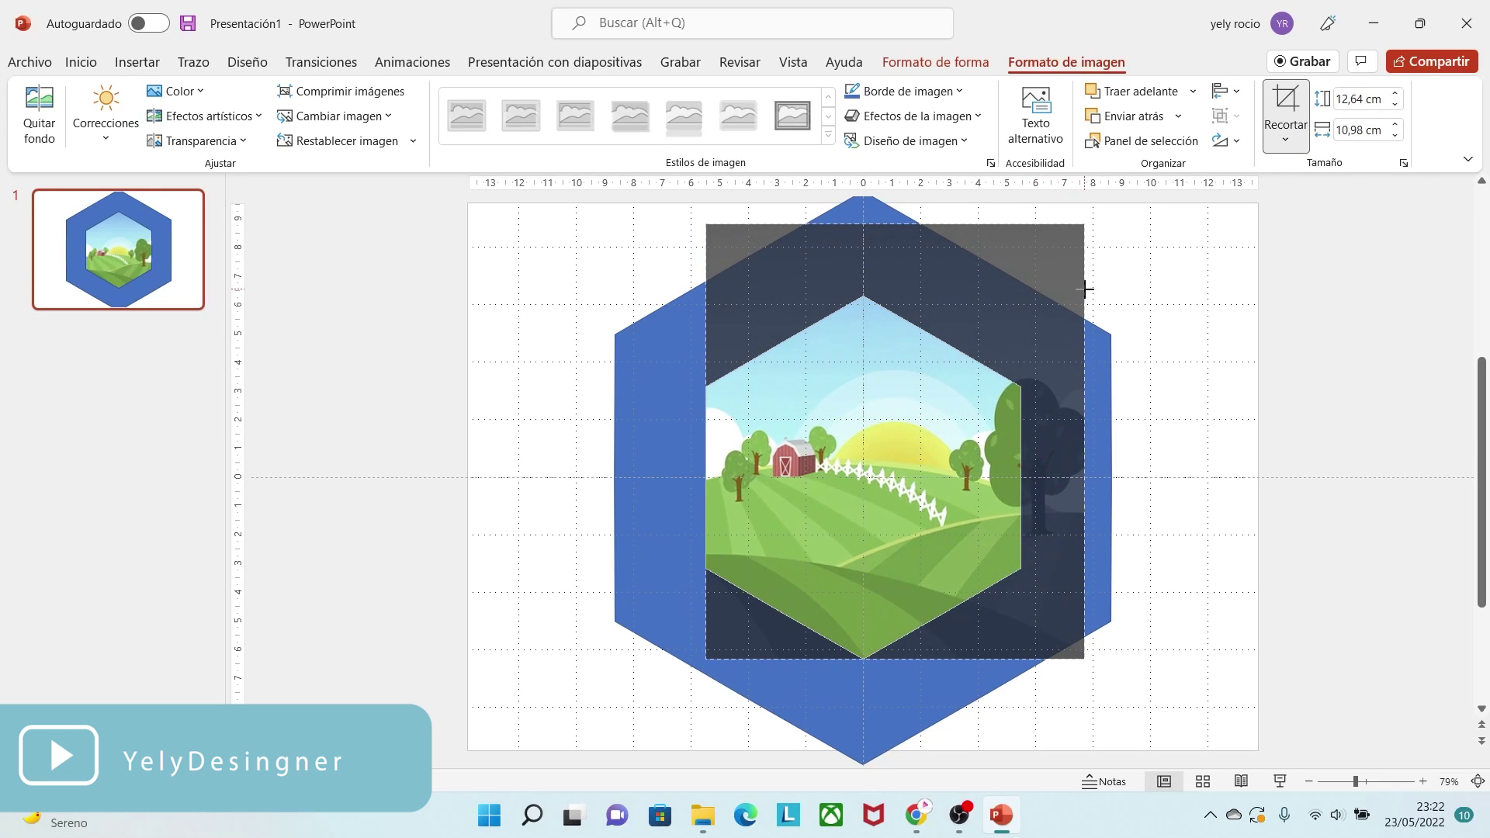
{"action": "left_click_drag", "start_coordinate": [961, 454], "coordinate": [929, 477]}
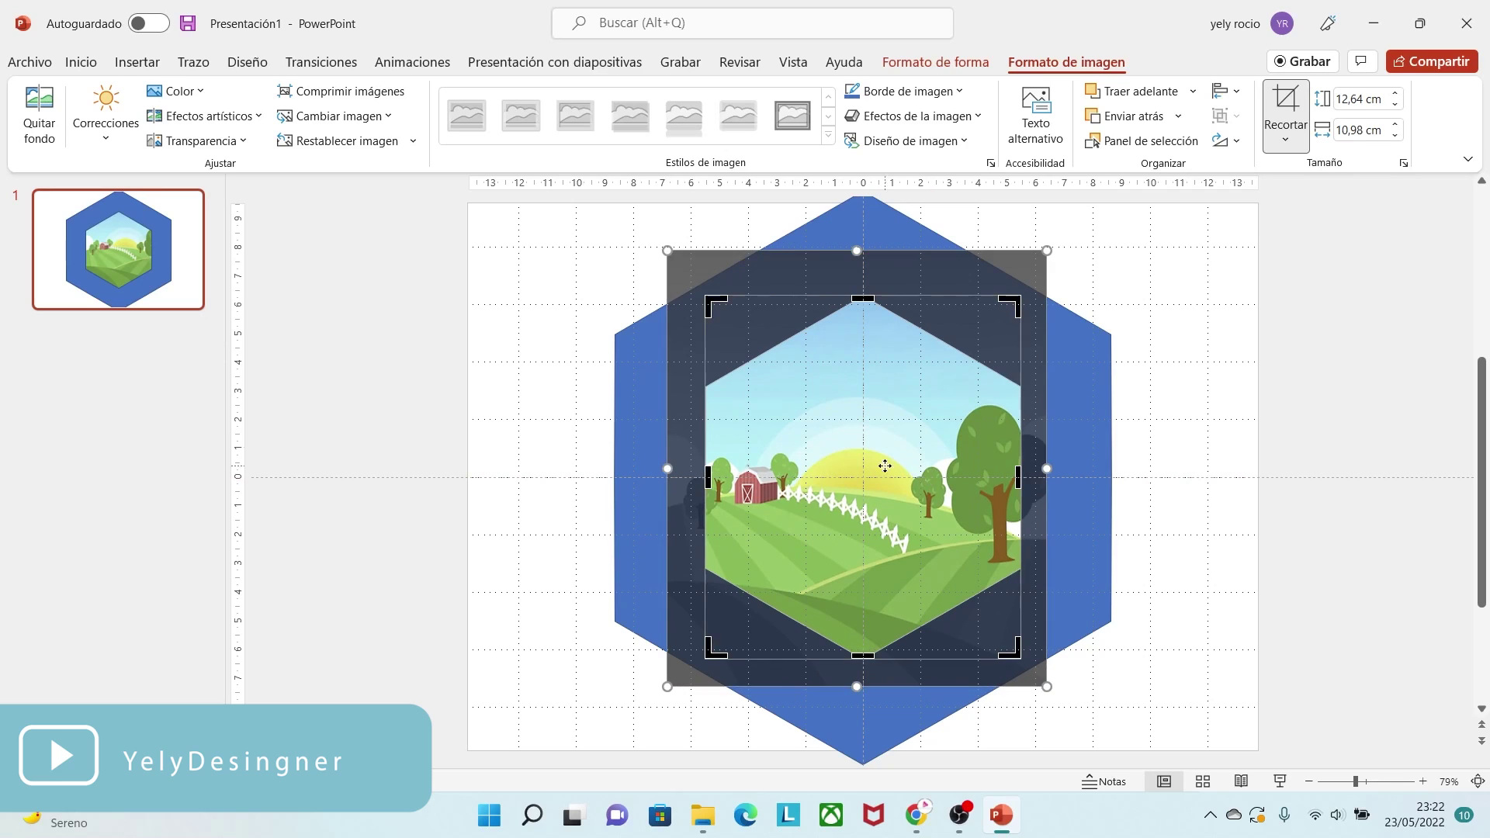
{"action": "left_click", "coordinate": [1212, 565]}
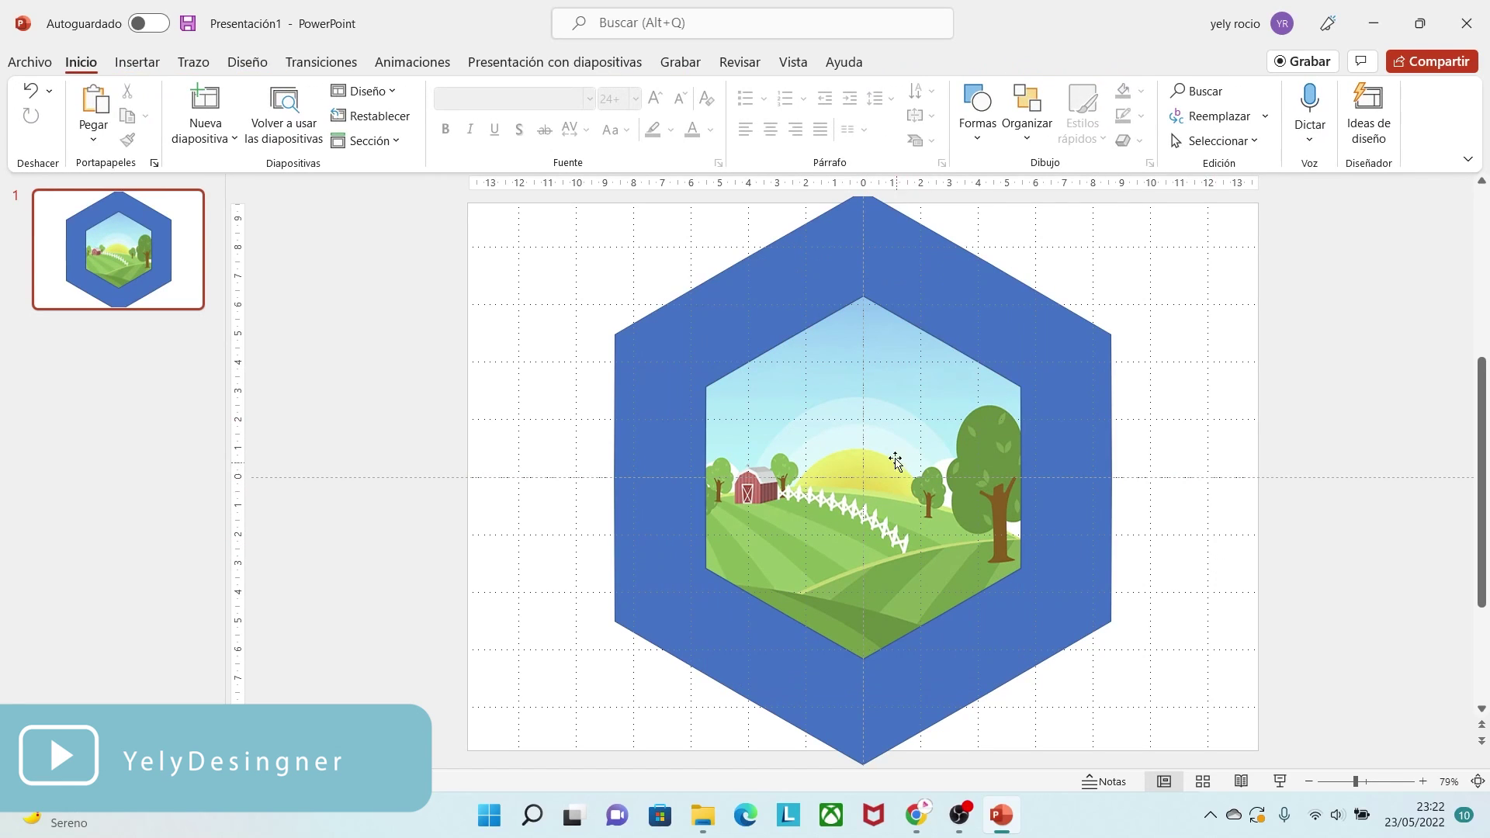
Give the inner hexagon a white outline with a weight of 3 pt
{"action": "left_click", "coordinate": [836, 362]}
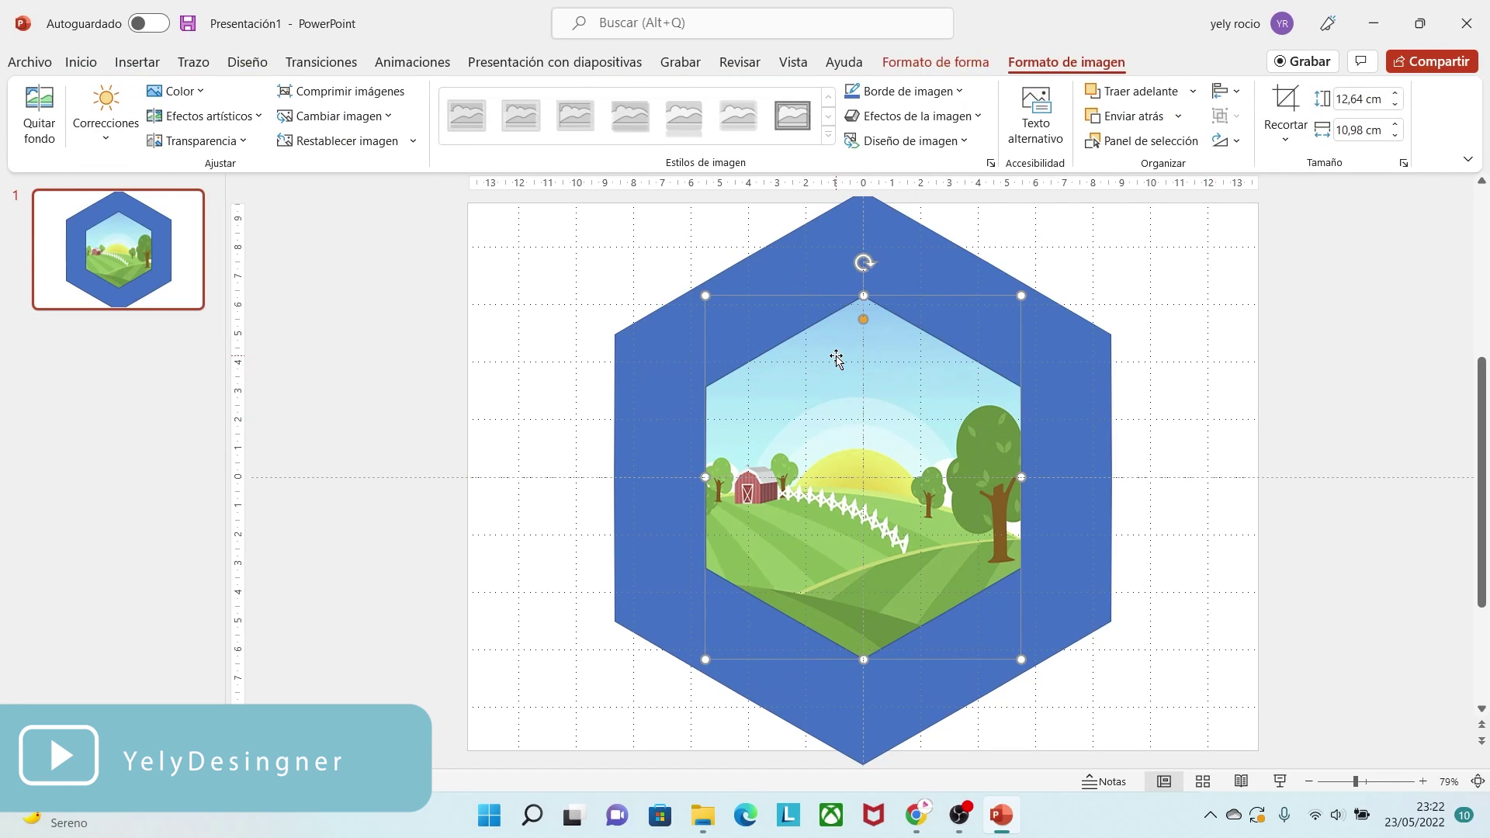
{"action": "left_click", "coordinate": [936, 62]}
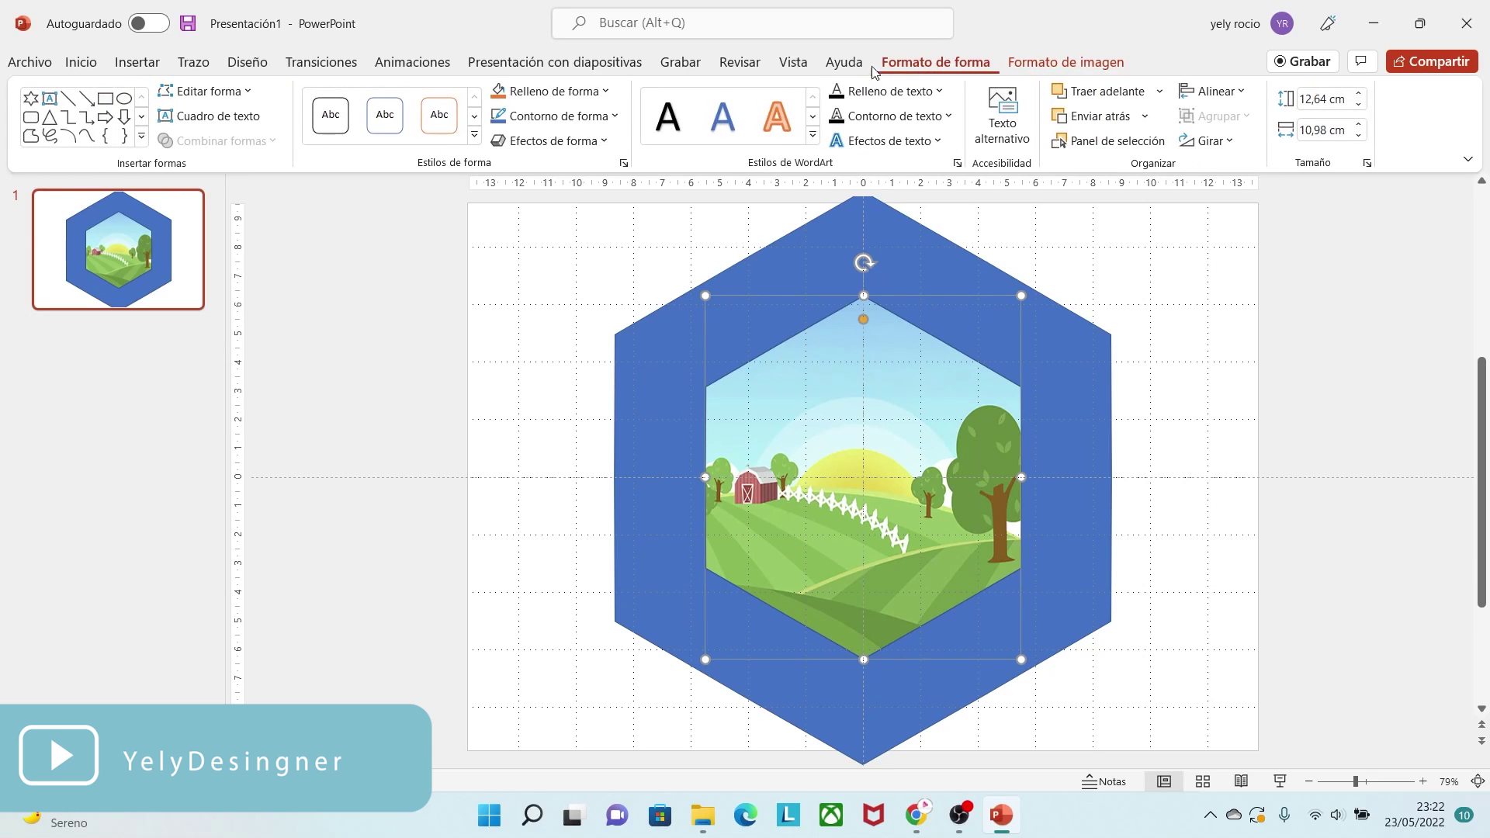
{"action": "left_click", "coordinate": [595, 118]}
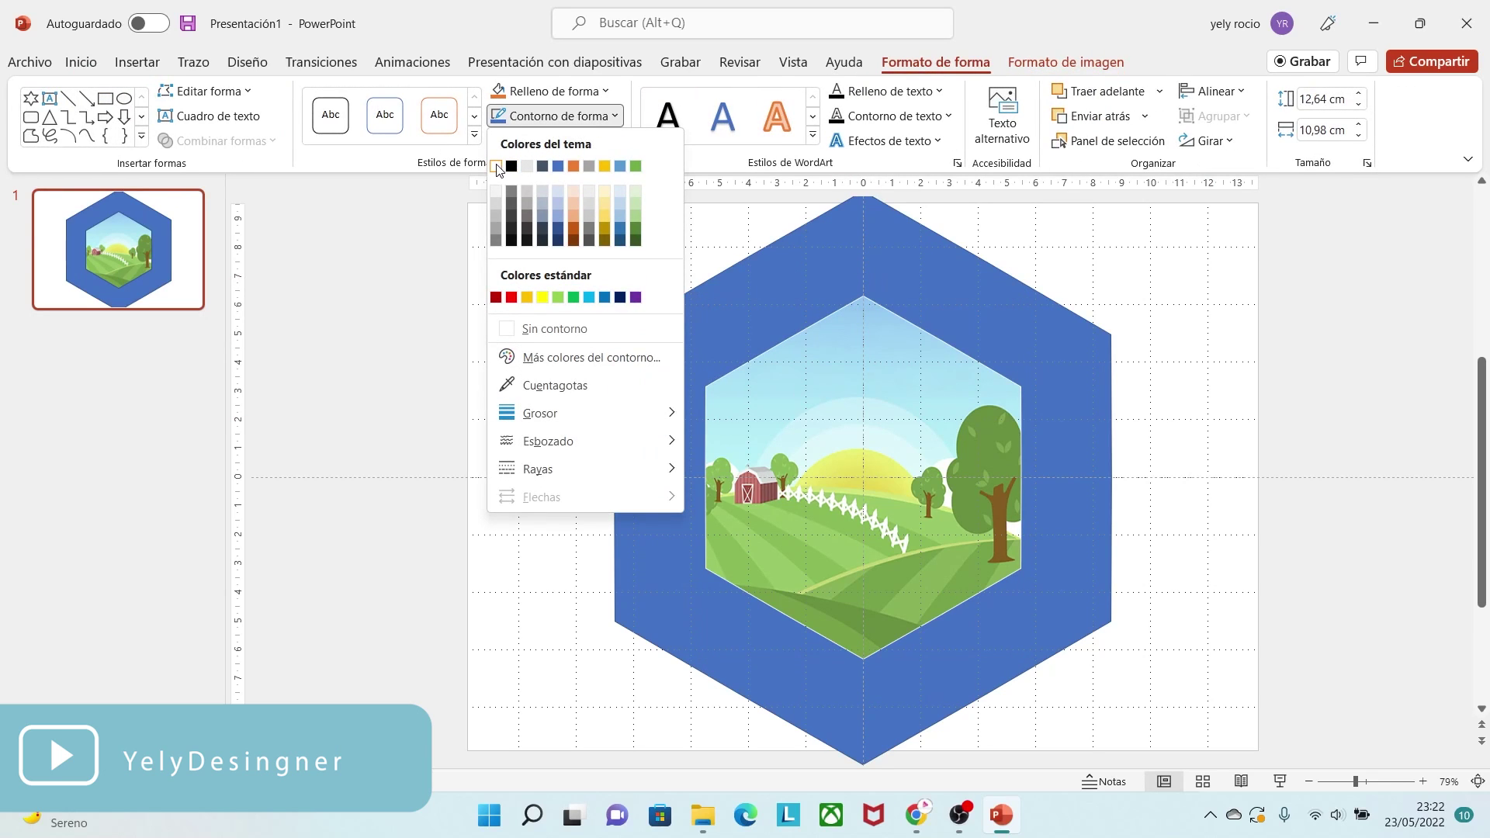
{"action": "left_click", "coordinate": [497, 166]}
{"action": "left_click", "coordinate": [559, 115]}
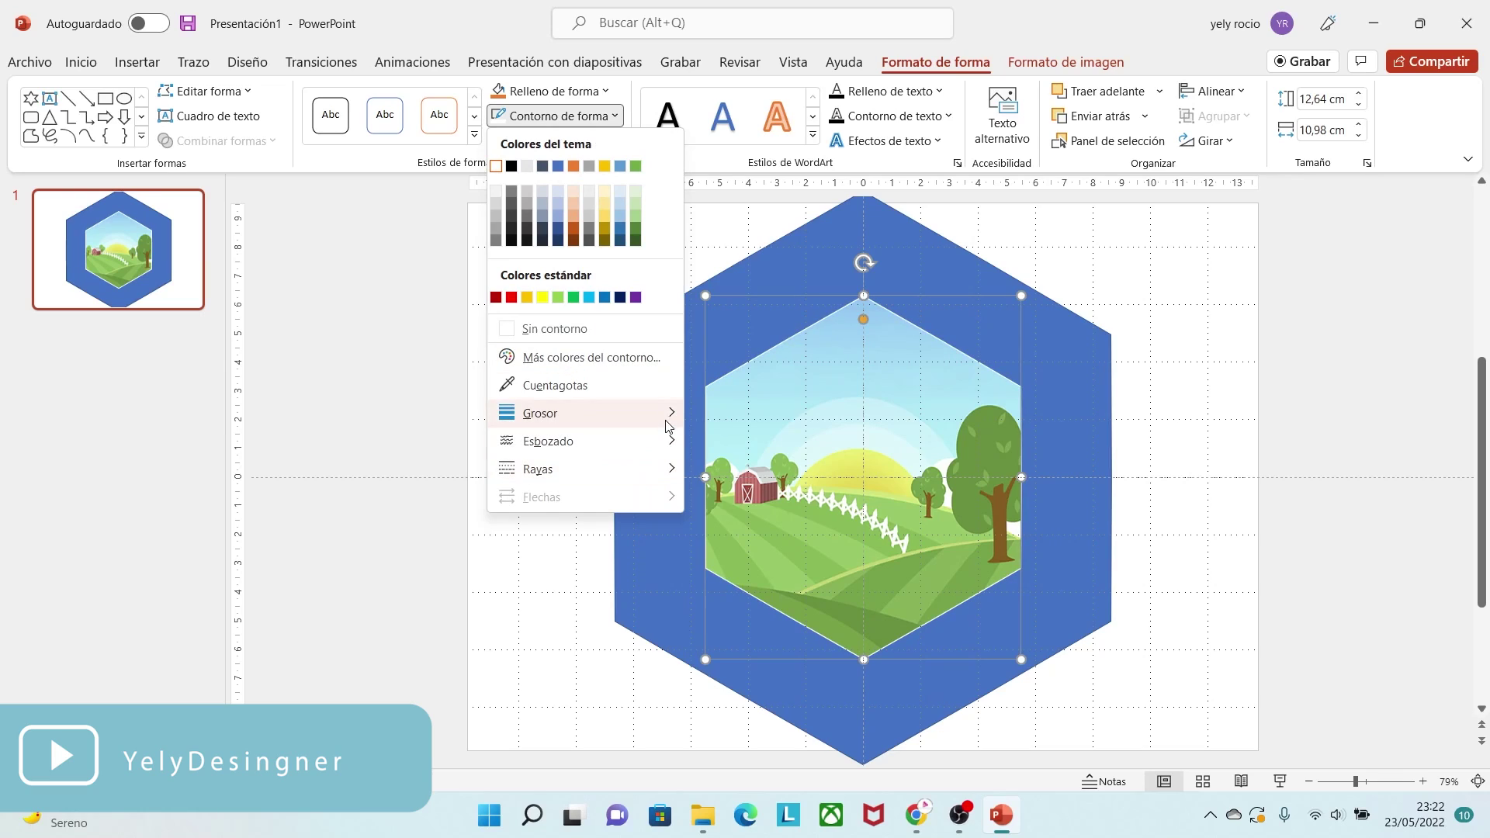
{"action": "mouse_move", "coordinate": [667, 426]}
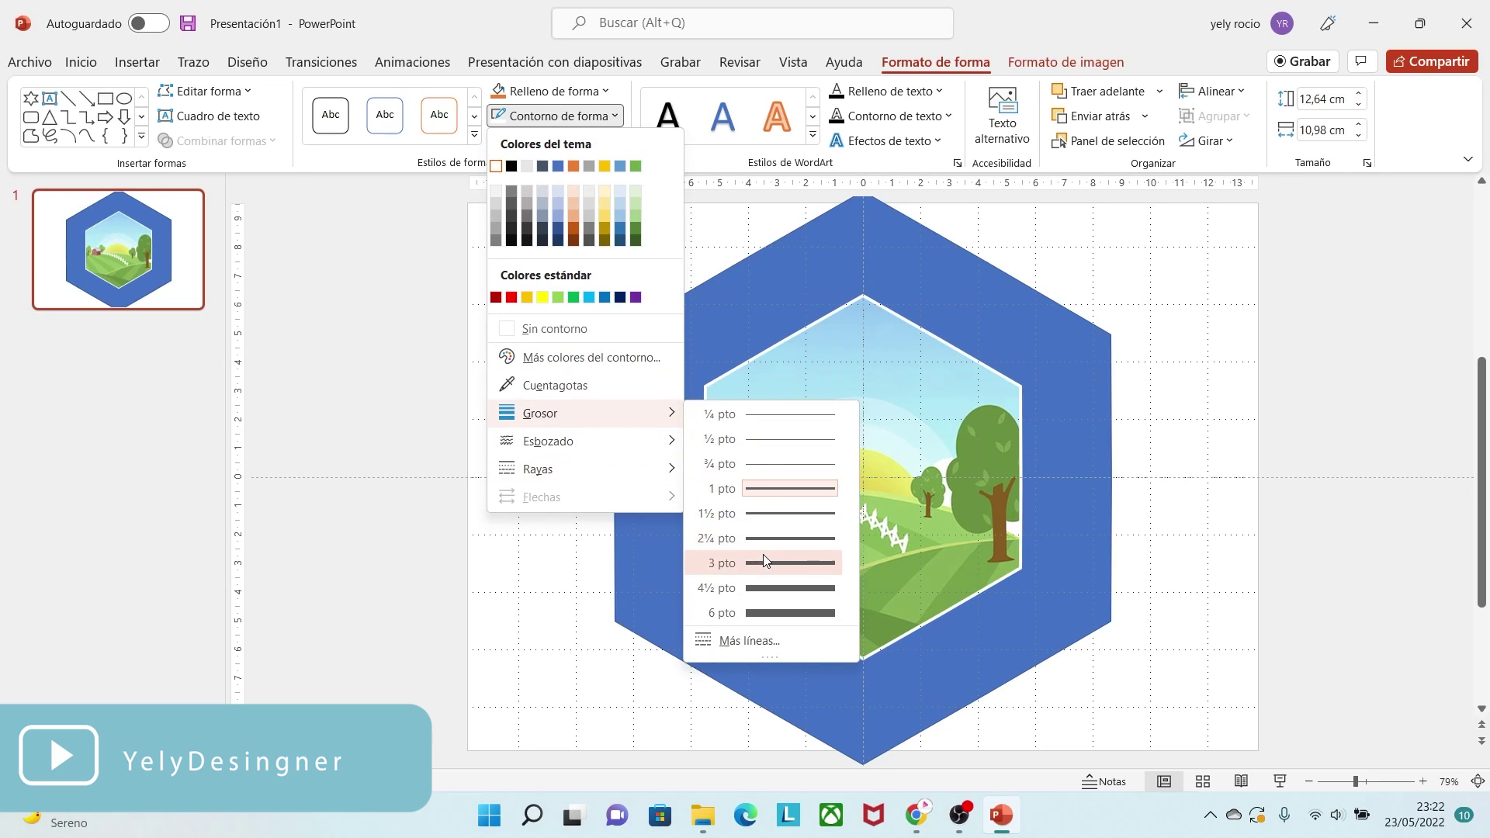
{"action": "left_click", "coordinate": [767, 561]}
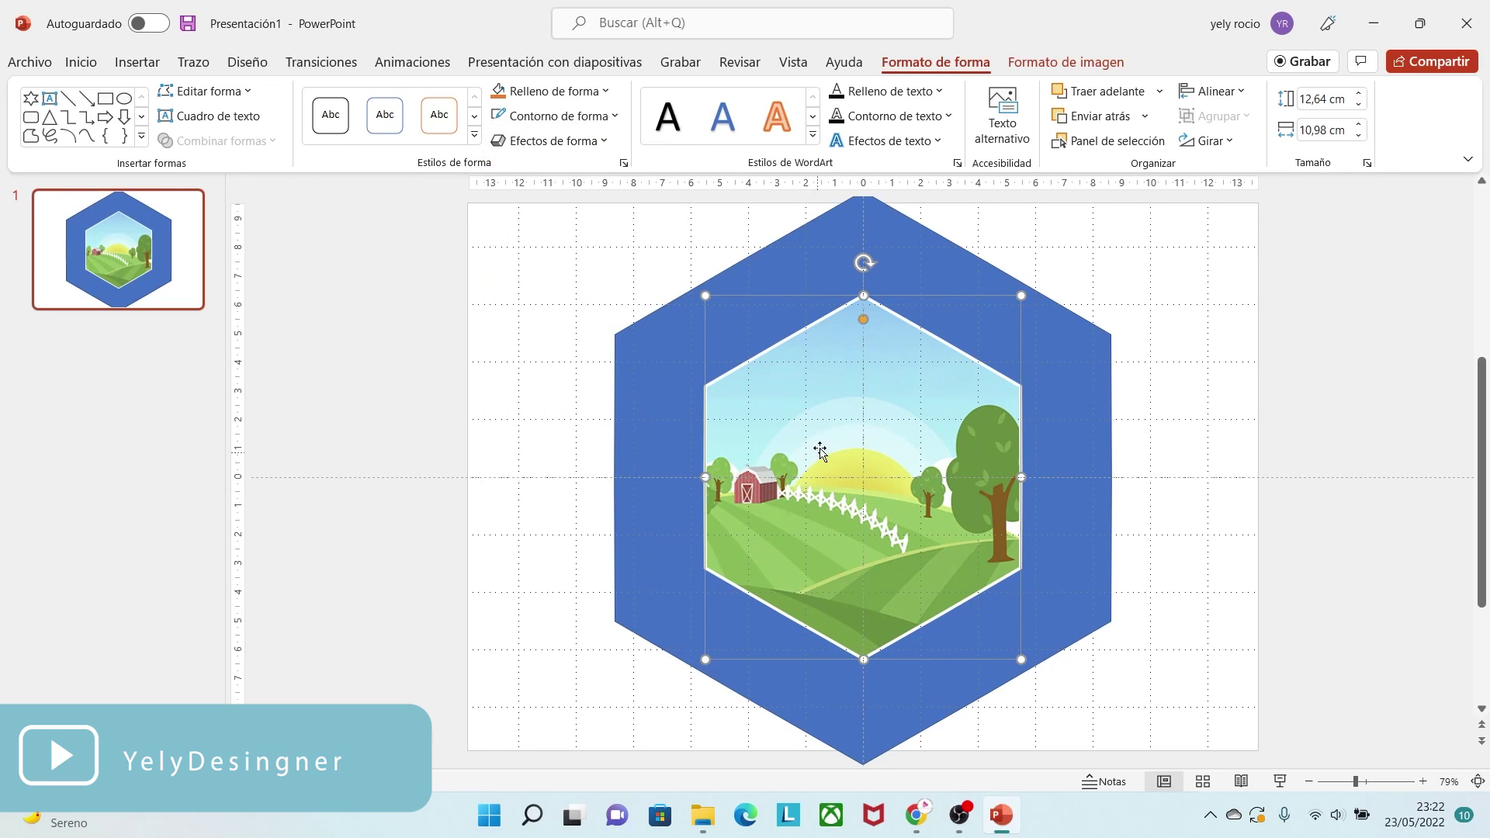
{"action": "left_click", "coordinate": [641, 270]}
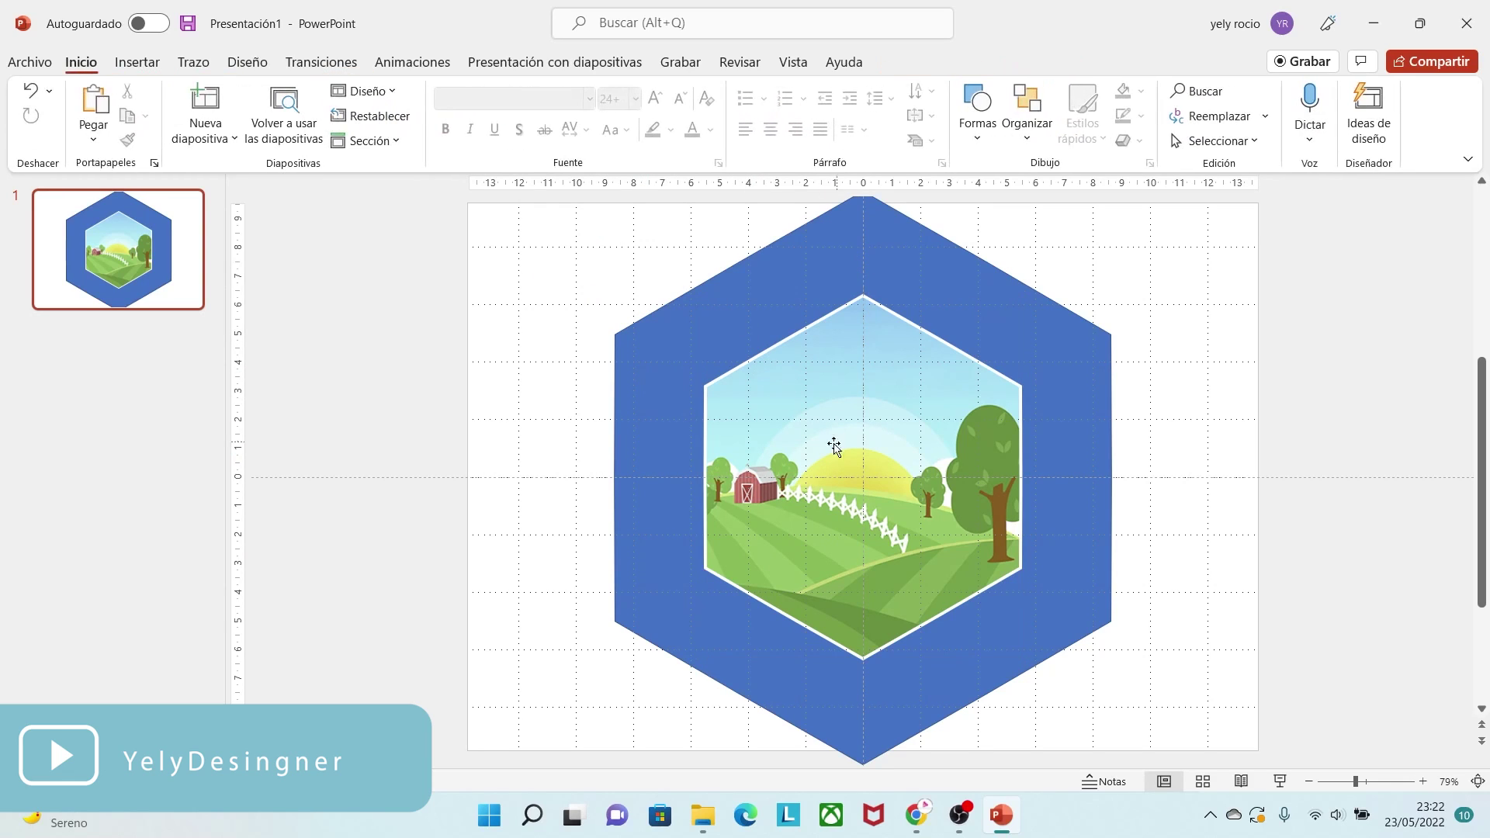
Fill the large outer hexagon with the red gingham picture "rrr_Mesa de trabajo 1" from the muestra folder
{"action": "left_click", "coordinate": [762, 312]}
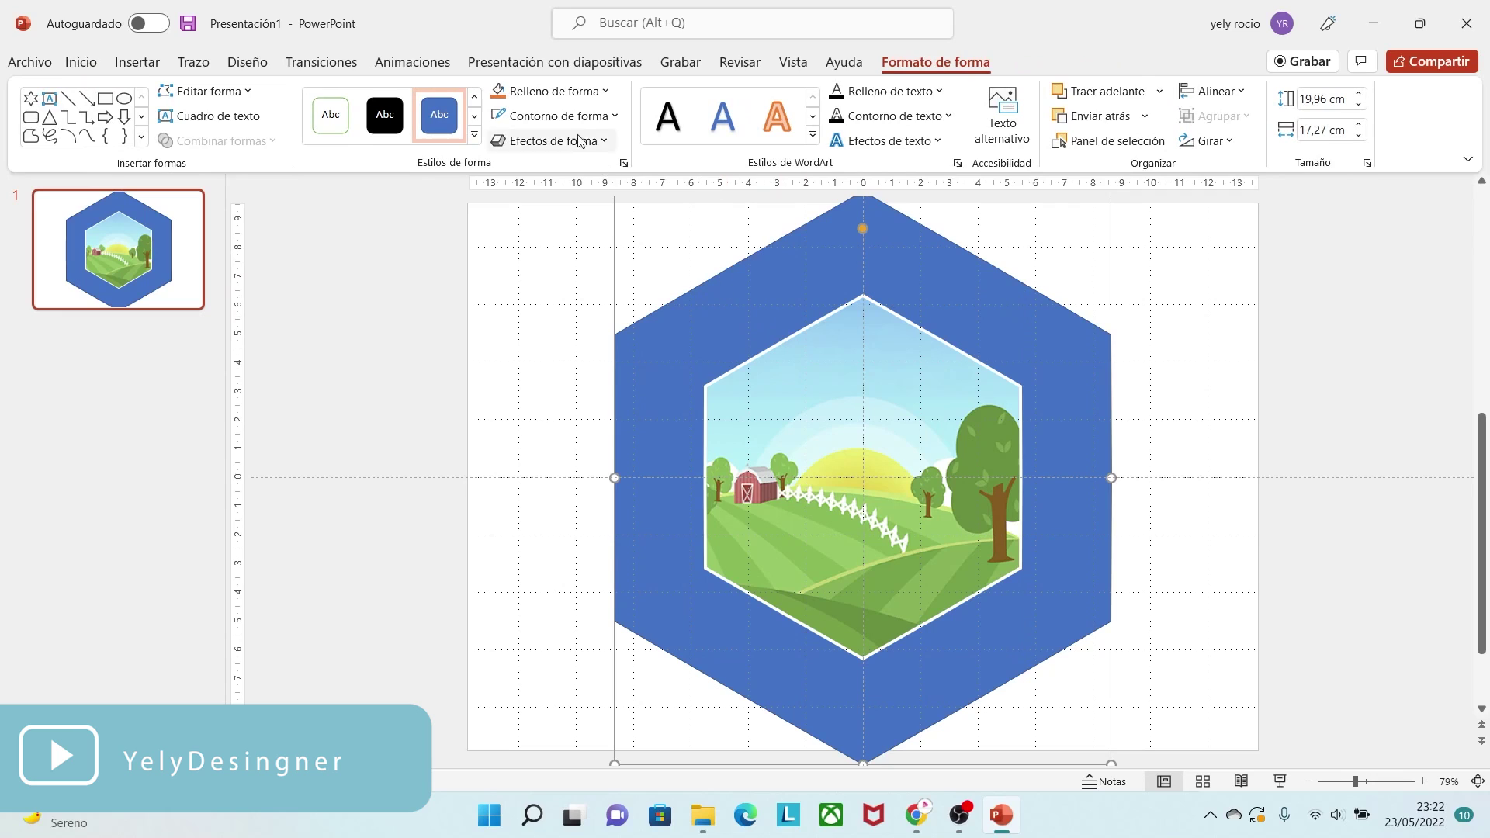
{"action": "left_click", "coordinate": [565, 94]}
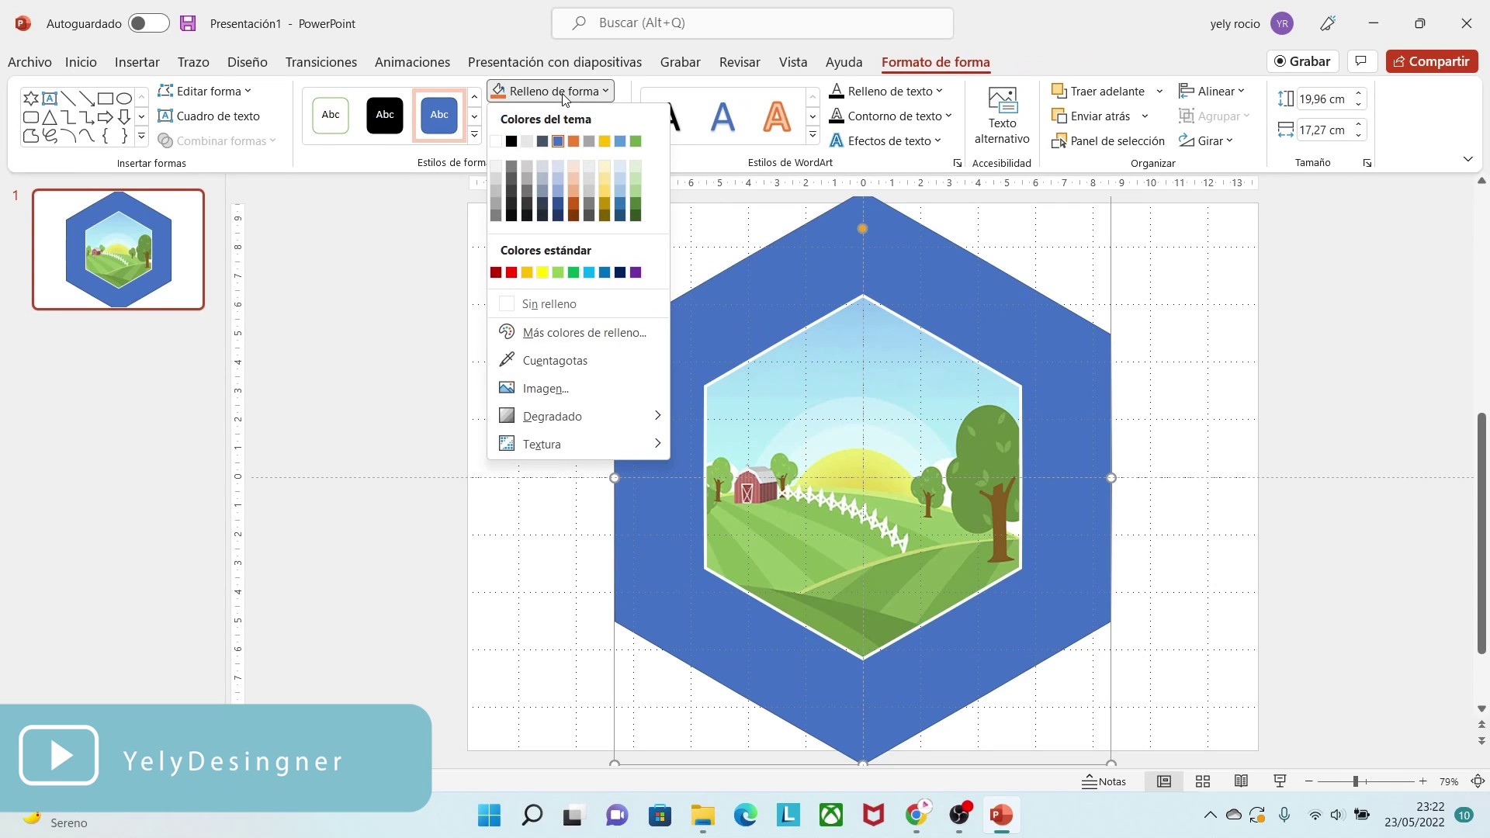
{"action": "left_click", "coordinate": [543, 388]}
{"action": "left_click", "coordinate": [678, 335]}
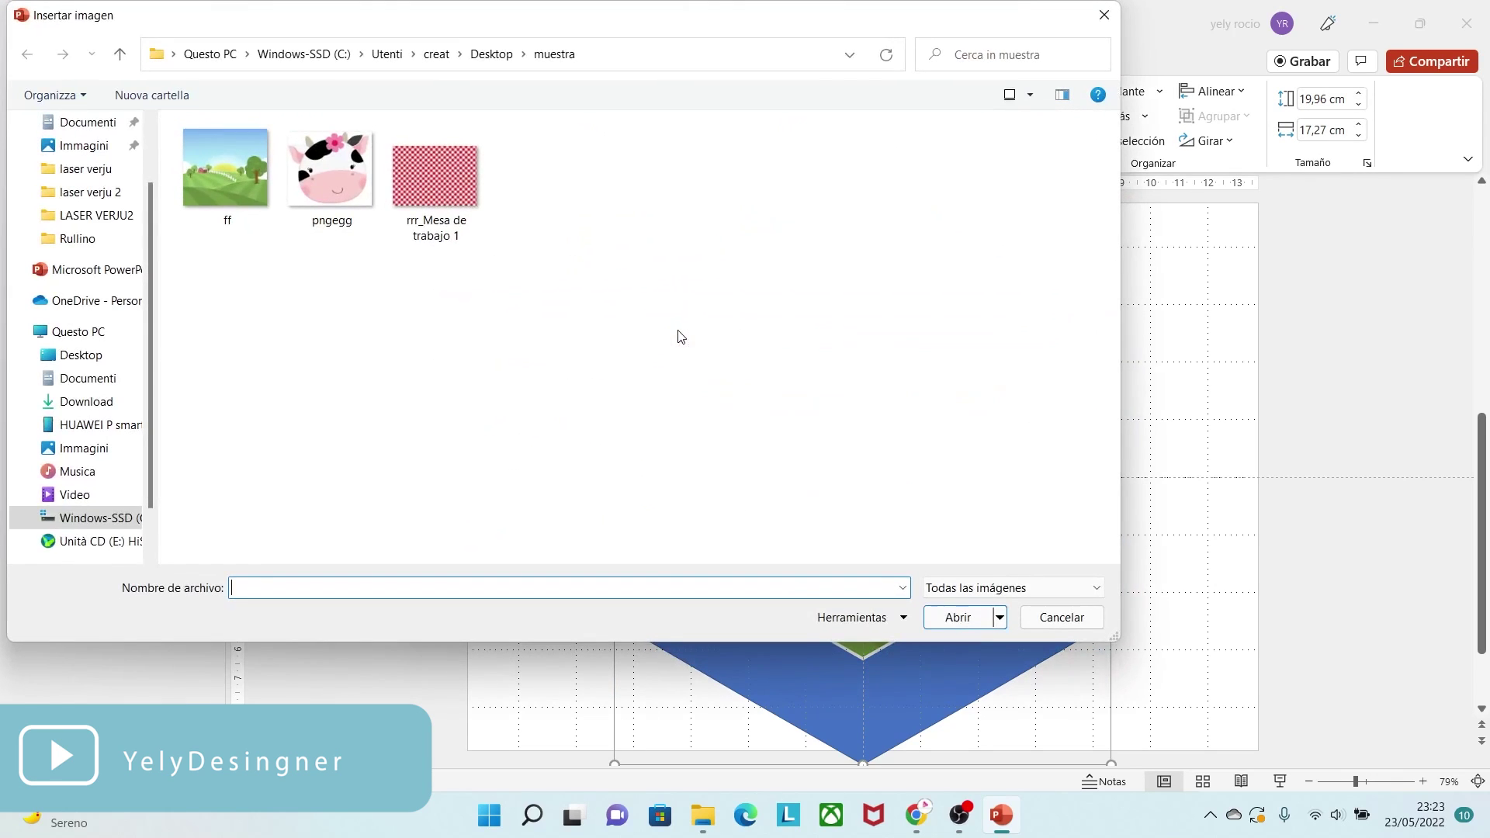
{"action": "left_click", "coordinate": [461, 198]}
{"action": "left_click", "coordinate": [953, 626]}
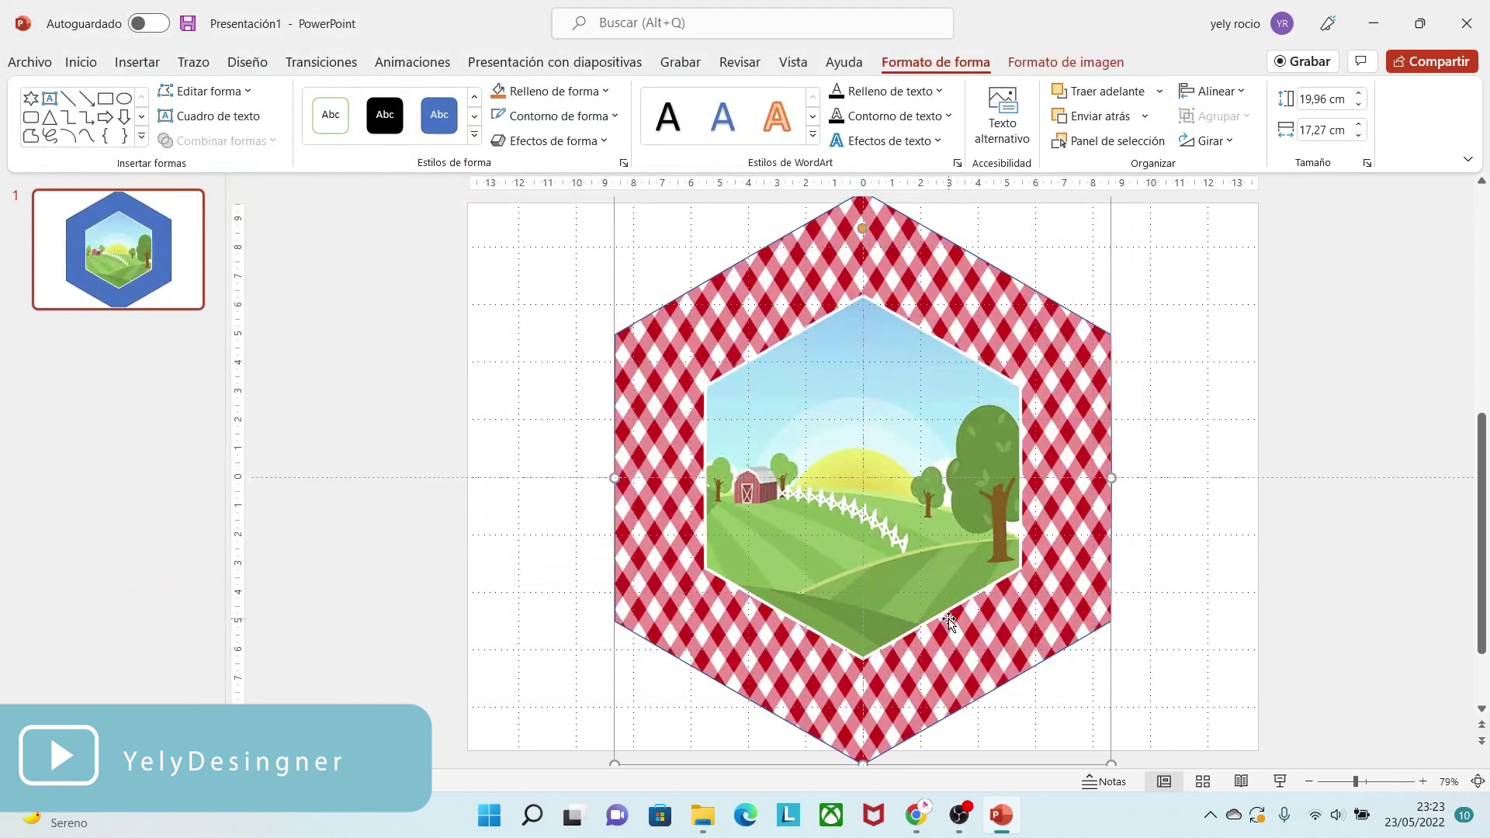
Use Crop to widen the gingham picture inside the outer hexagon until its checks look square, and shift it back over the shape
{"action": "left_click", "coordinate": [1067, 62]}
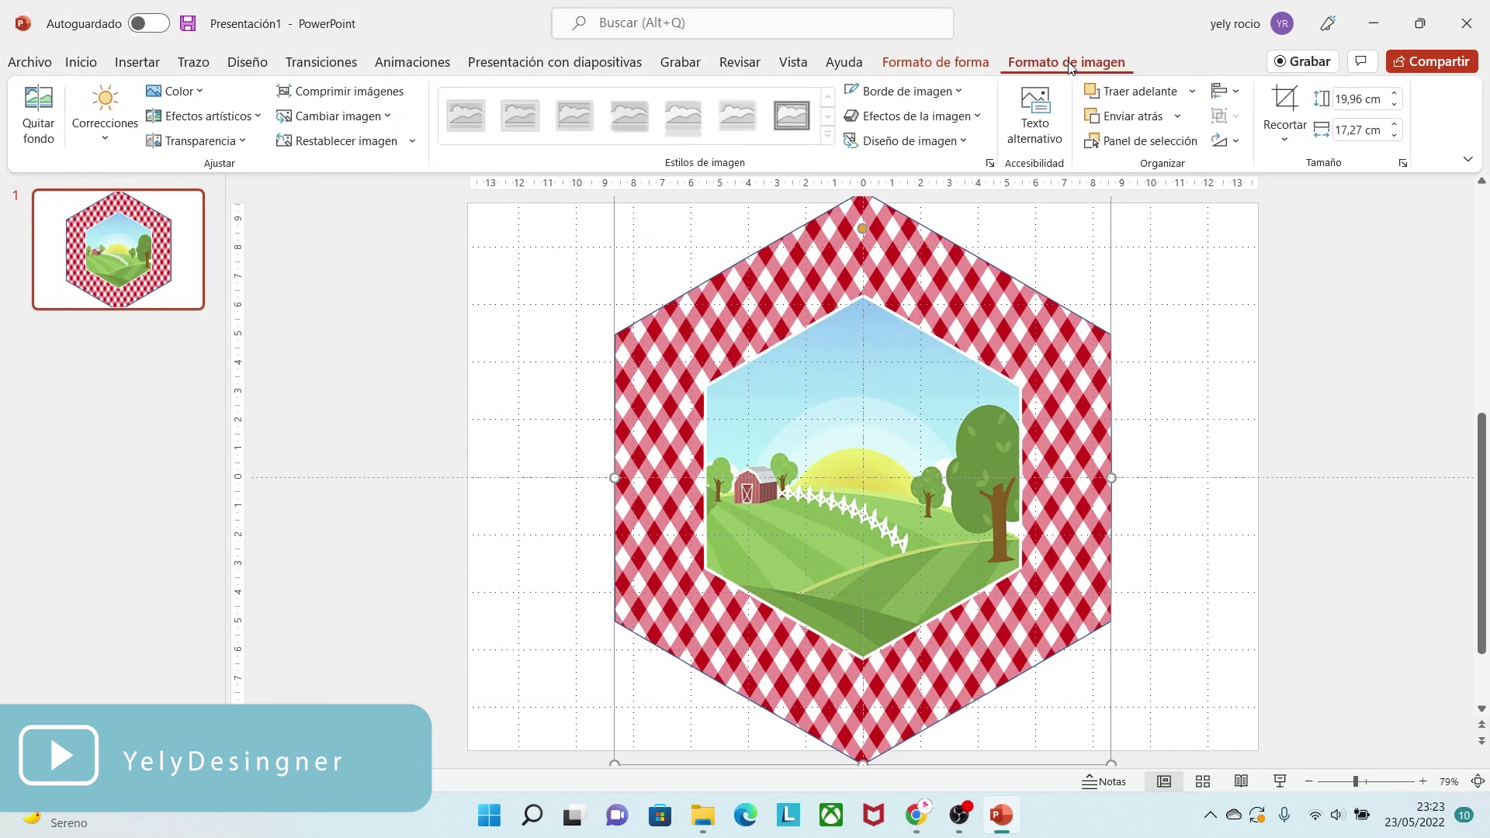
{"action": "left_click", "coordinate": [1285, 109]}
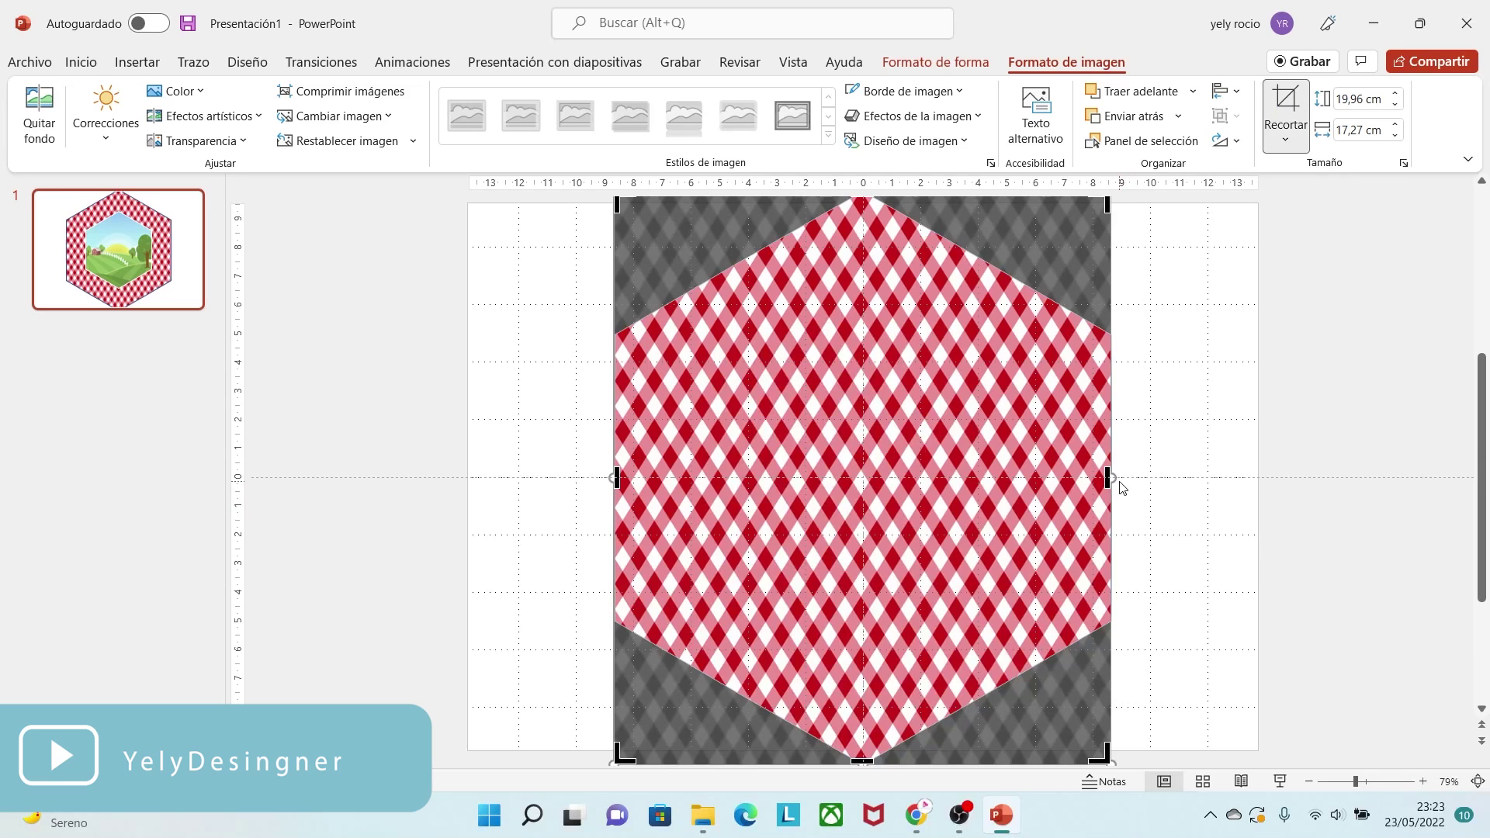
{"action": "left_click_drag", "start_coordinate": [1111, 478], "coordinate": [1389, 478]}
{"action": "left_click_drag", "start_coordinate": [1284, 561], "coordinate": [1180, 565]}
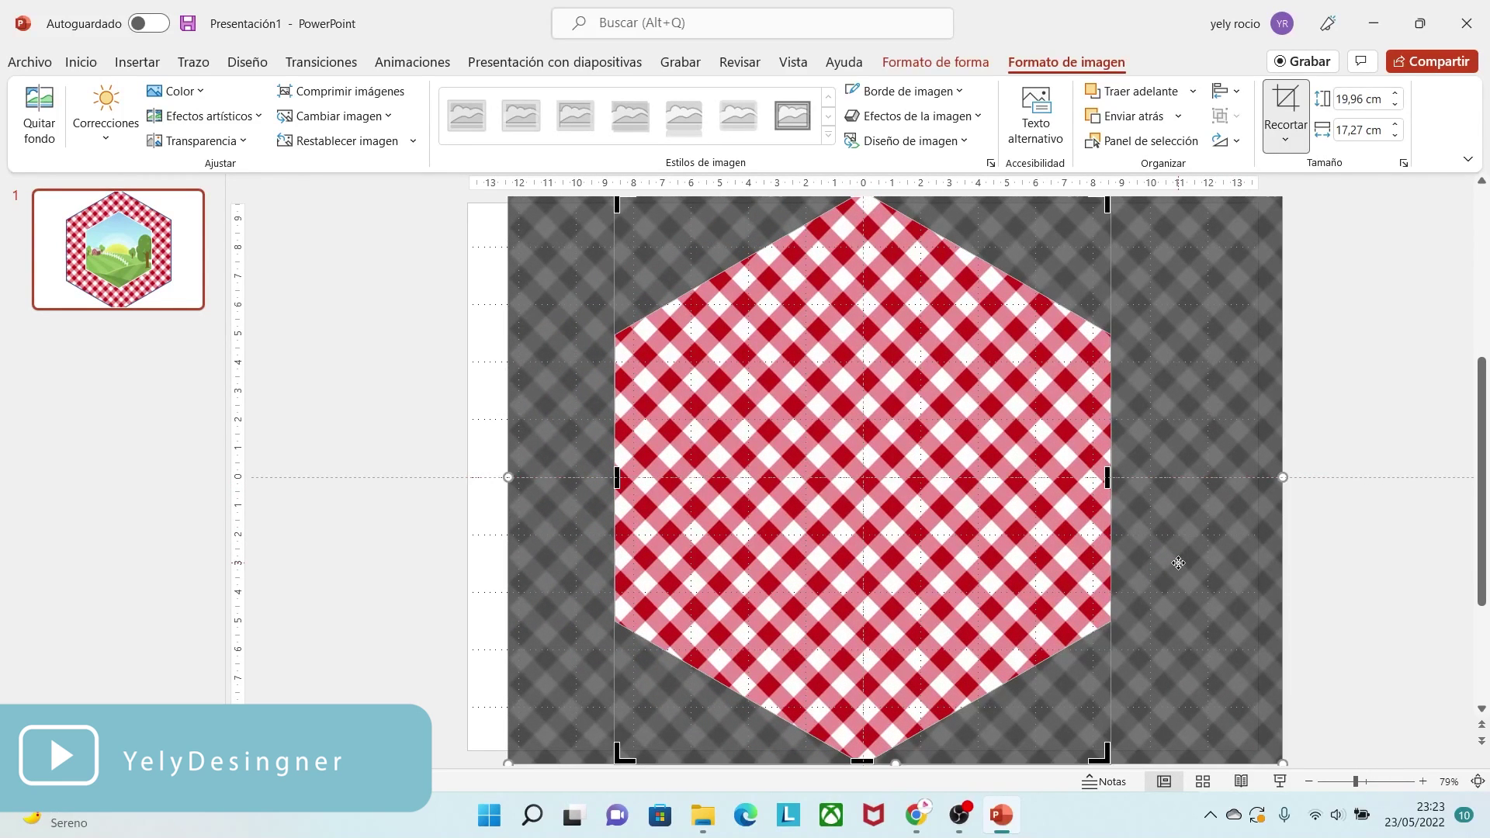
{"action": "left_click", "coordinate": [1318, 520]}
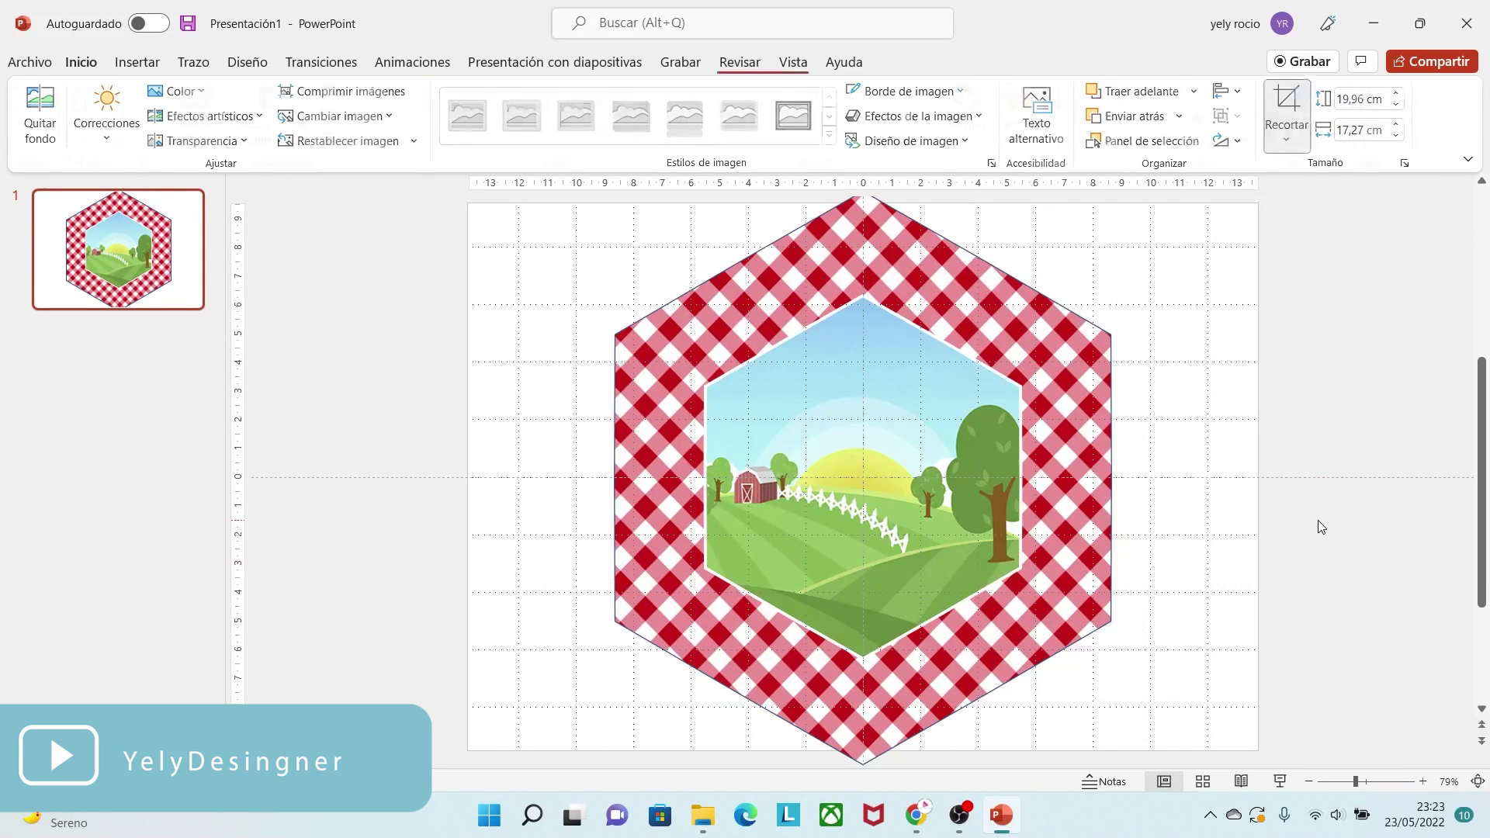
Remove the outline from the large gingham hexagon
{"action": "left_click", "coordinate": [1049, 344]}
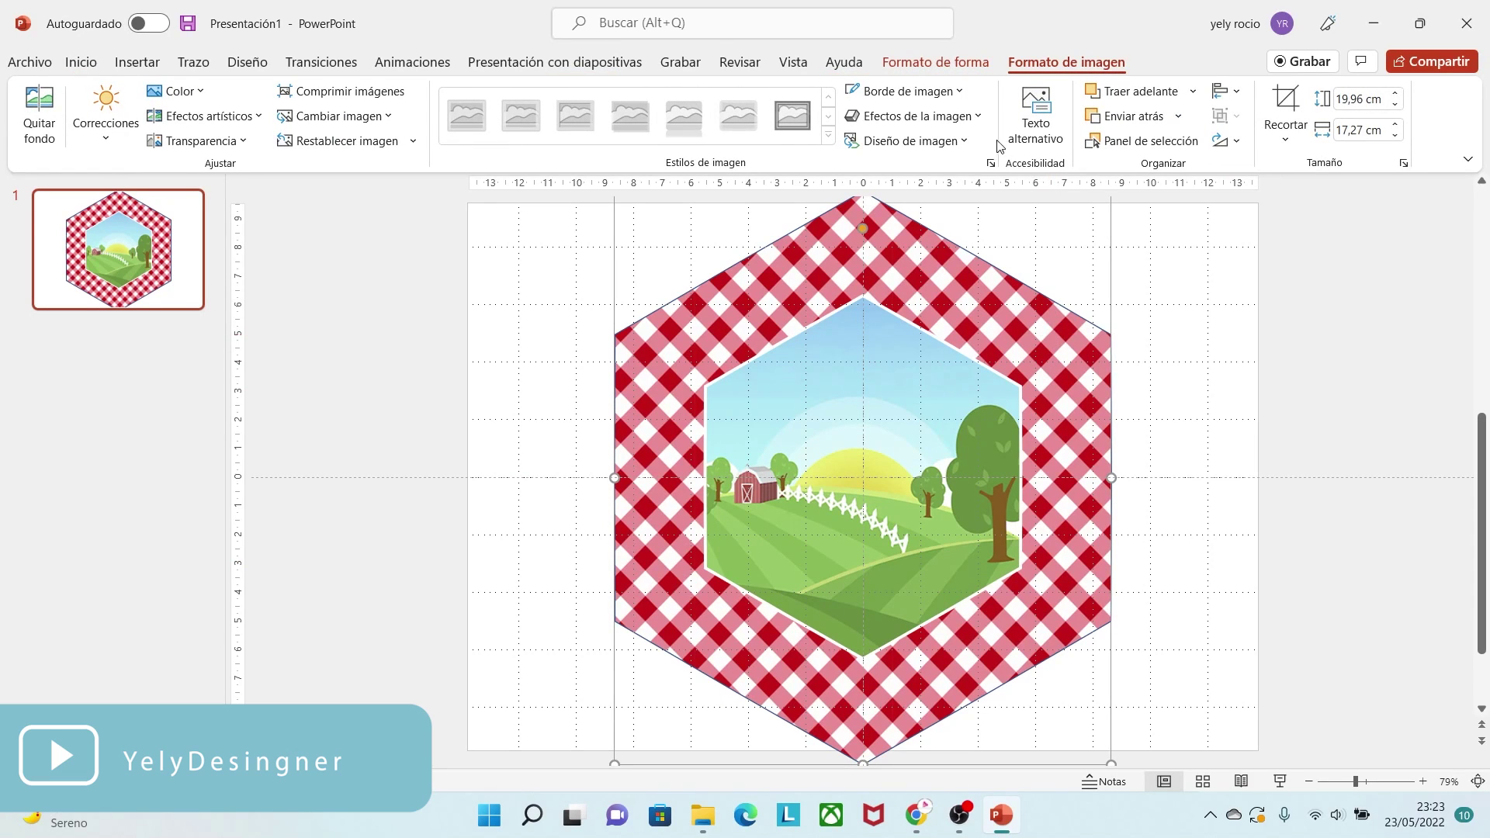
{"action": "left_click", "coordinate": [936, 62]}
{"action": "left_click", "coordinate": [575, 116]}
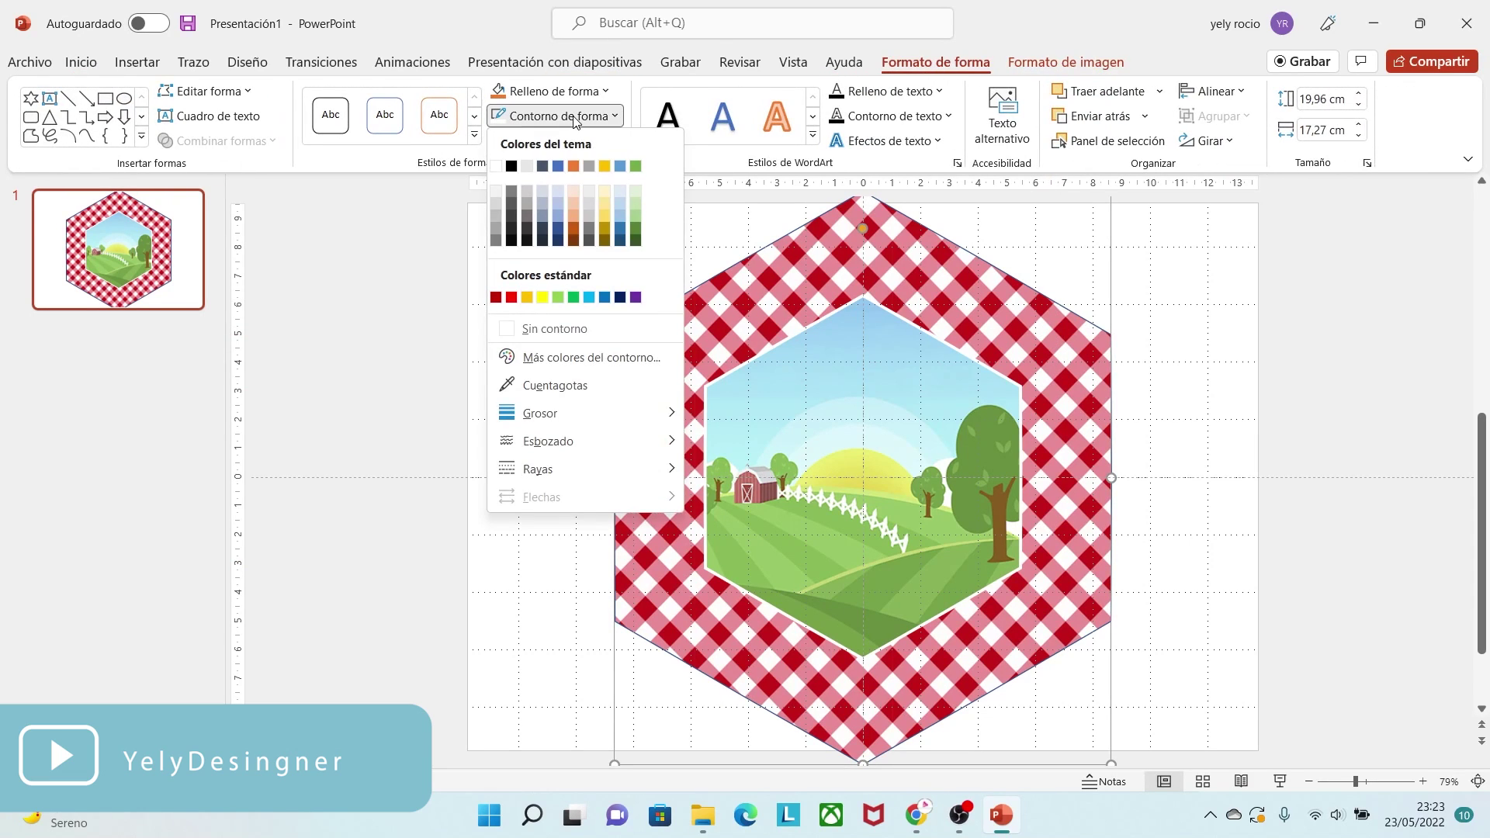
{"action": "left_click", "coordinate": [535, 327]}
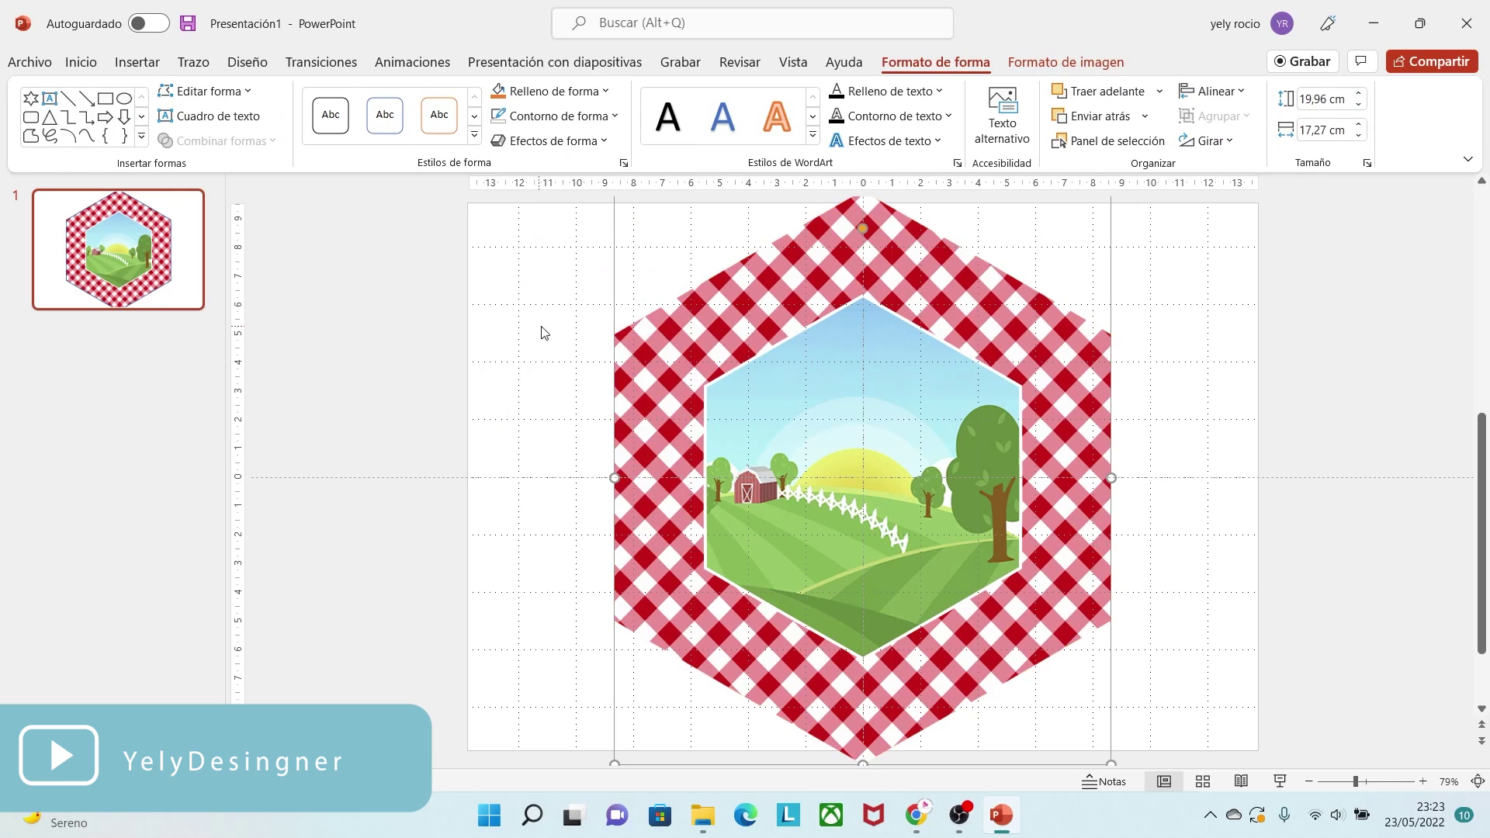
{"action": "left_click", "coordinate": [1202, 472]}
Insert the cow picture "pngegg" from the muestra folder onto the slide
{"action": "left_click", "coordinate": [136, 65]}
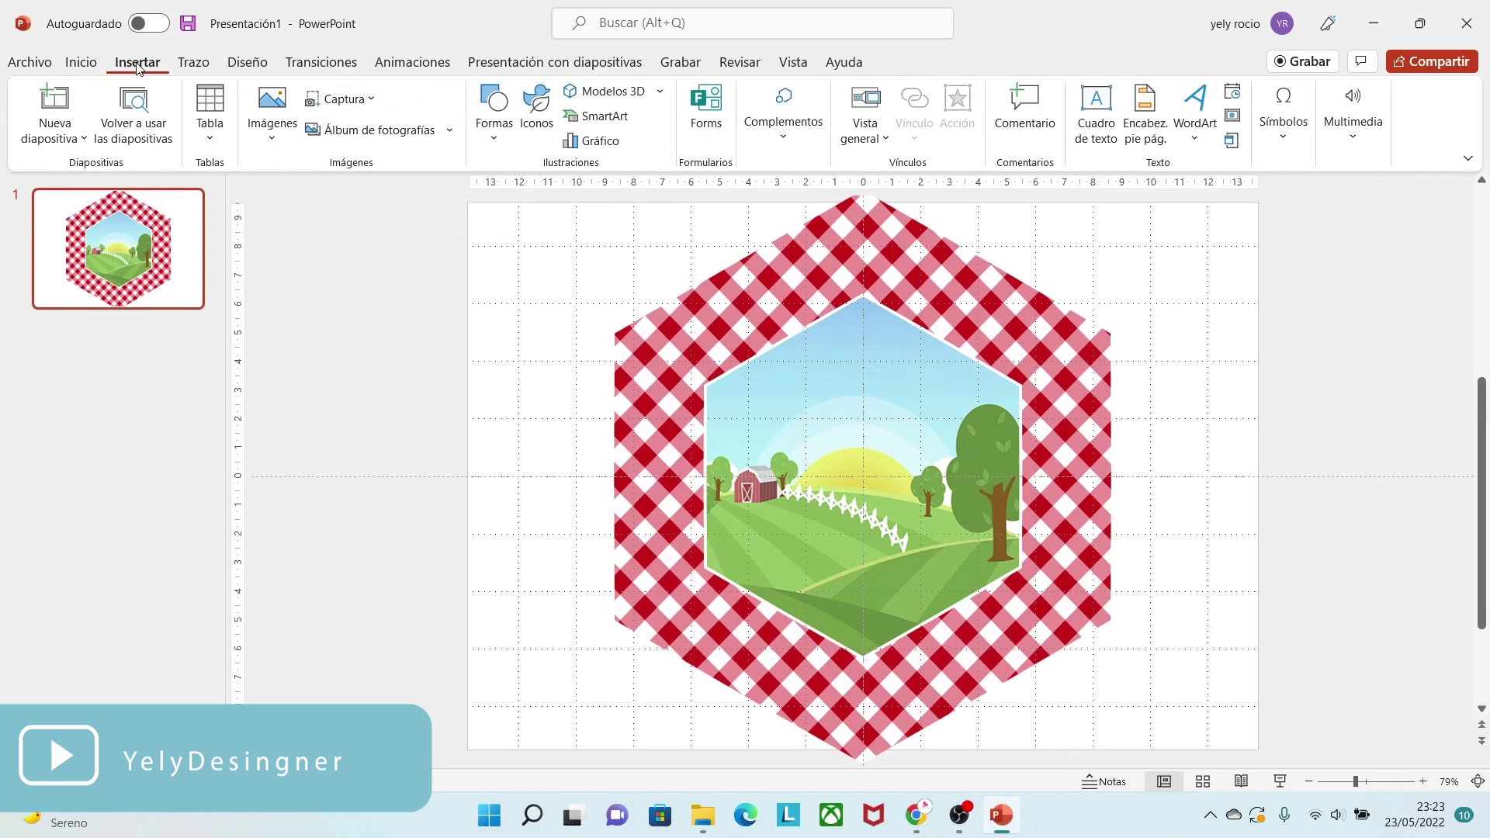
{"action": "left_click", "coordinate": [272, 109]}
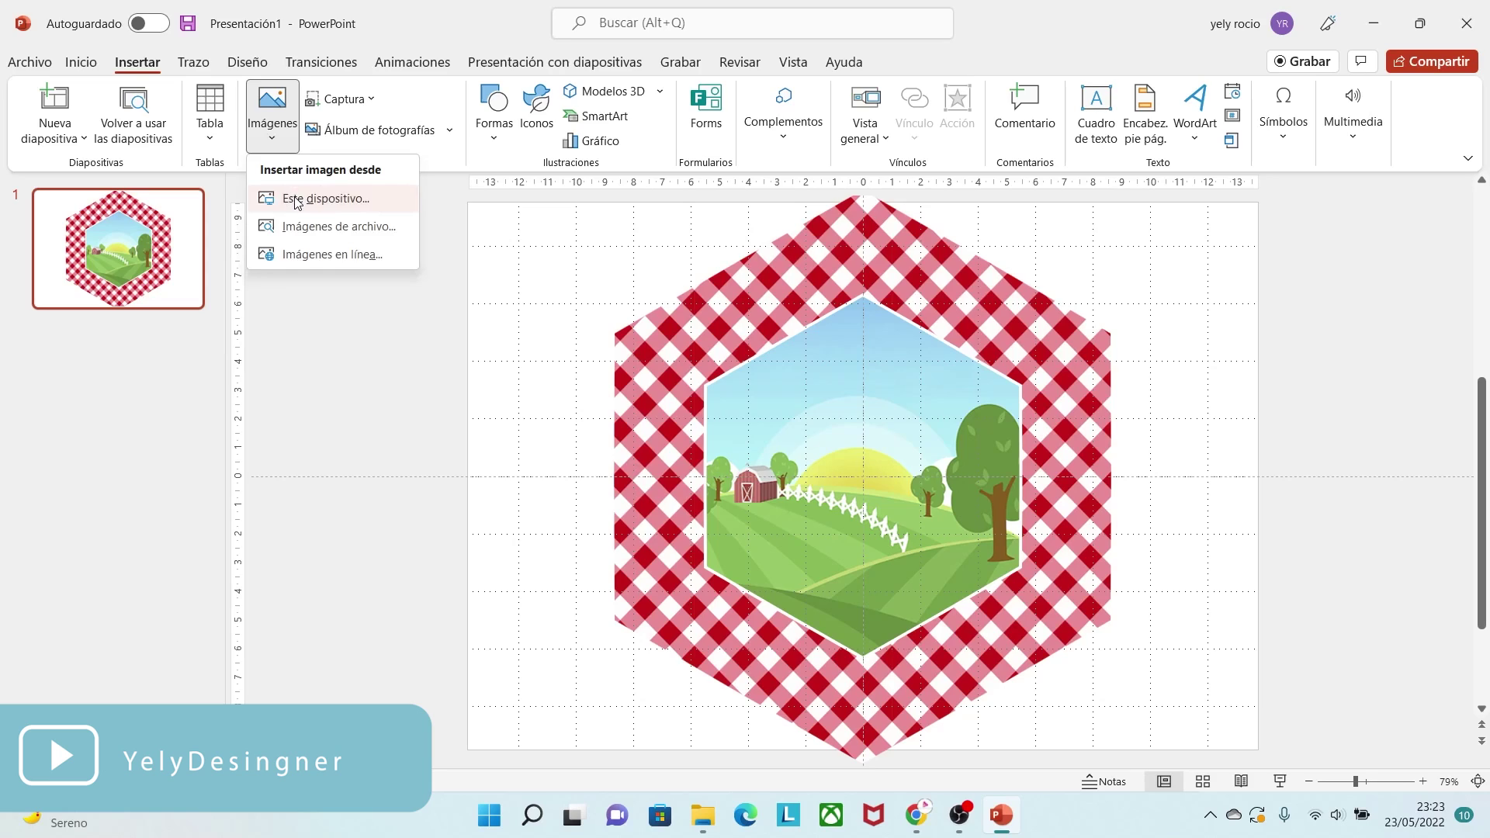
{"action": "left_click", "coordinate": [323, 196]}
{"action": "left_click", "coordinate": [511, 224]}
{"action": "left_click", "coordinate": [957, 617]}
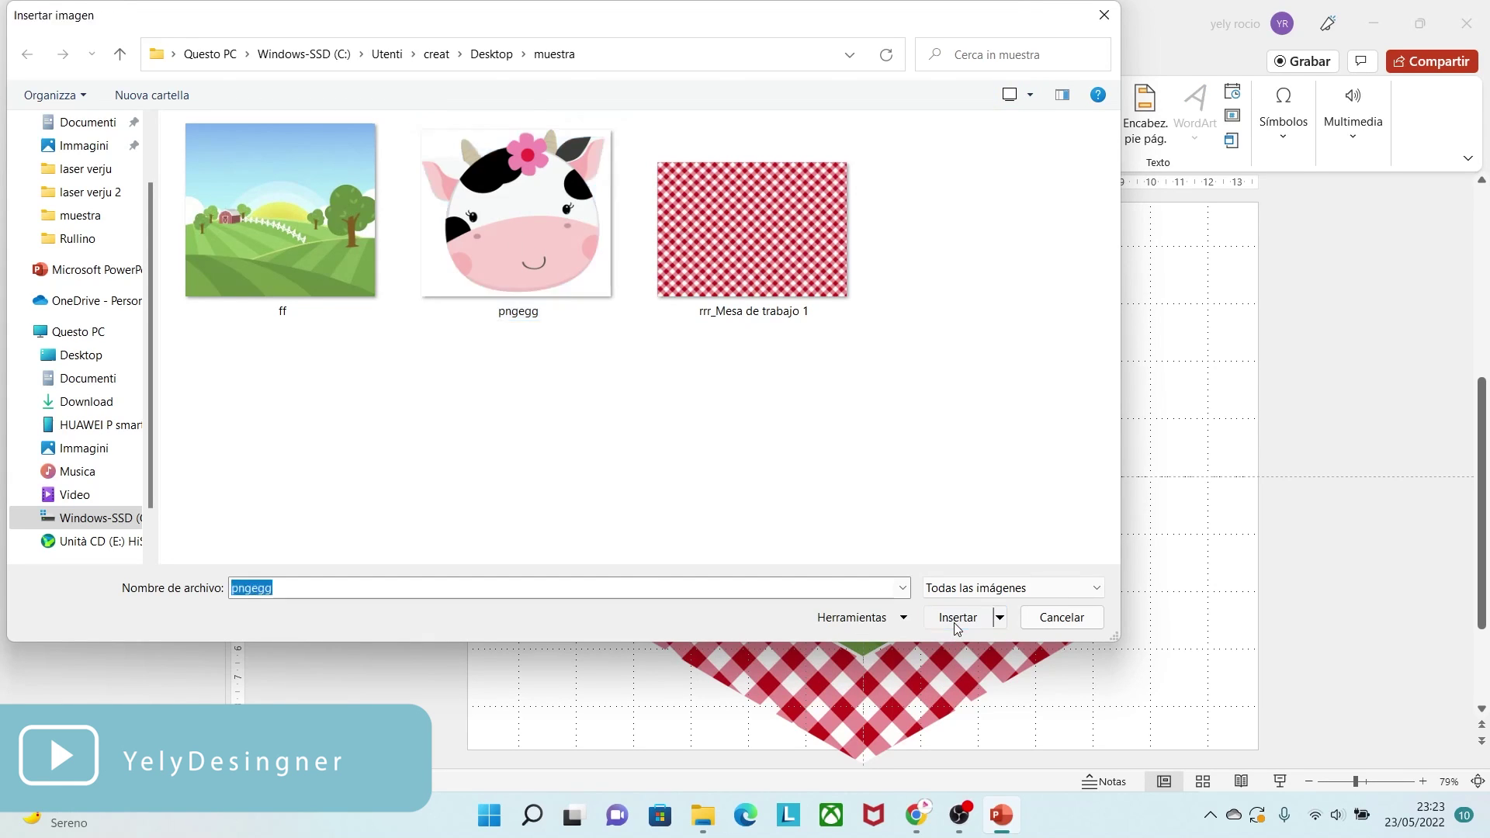
Resize the cow picture to about 9.01 by 10.22 cm and centre it over the landscape in the inner hexagon
{"action": "left_click_drag", "start_coordinate": [874, 515], "coordinate": [864, 525]}
{"action": "left_click_drag", "start_coordinate": [966, 380], "coordinate": [1009, 318]}
{"action": "left_click_drag", "start_coordinate": [924, 460], "coordinate": [914, 477]}
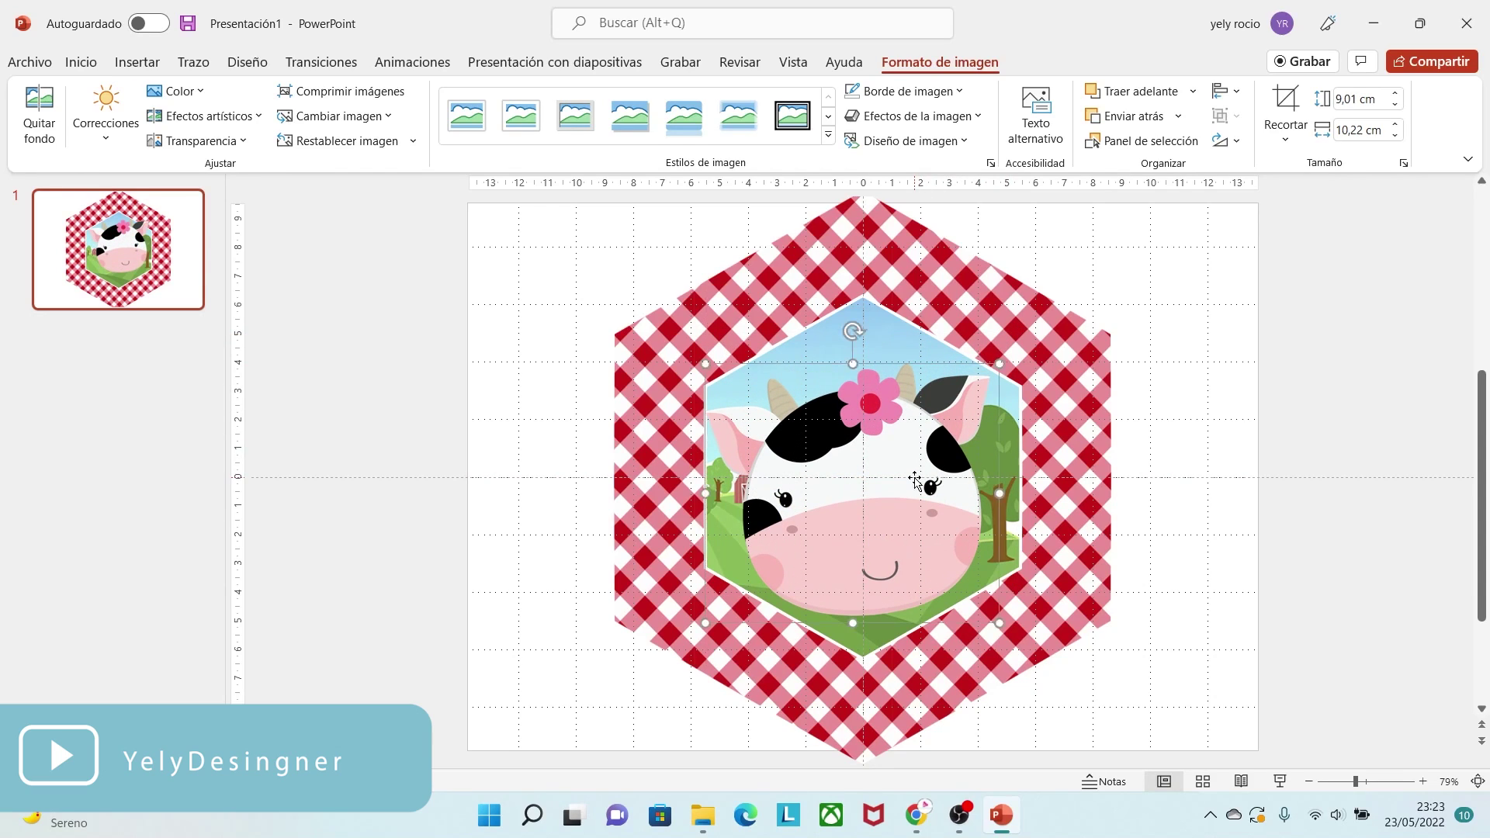
{"action": "left_click", "coordinate": [1186, 552]}
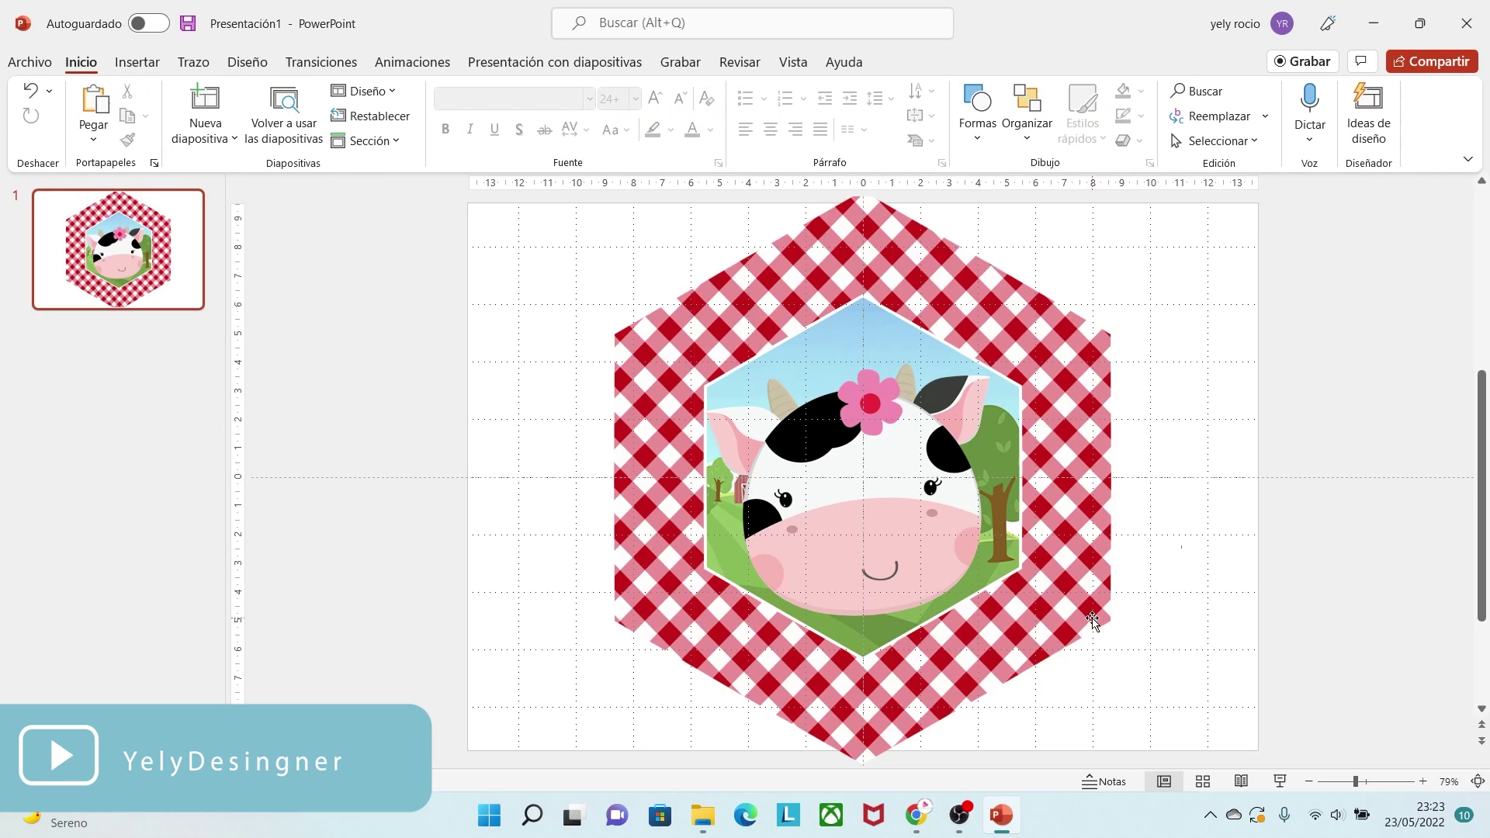
Group the two hexagons and the cow picture into a single object
{"action": "left_click", "coordinate": [1340, 783]}
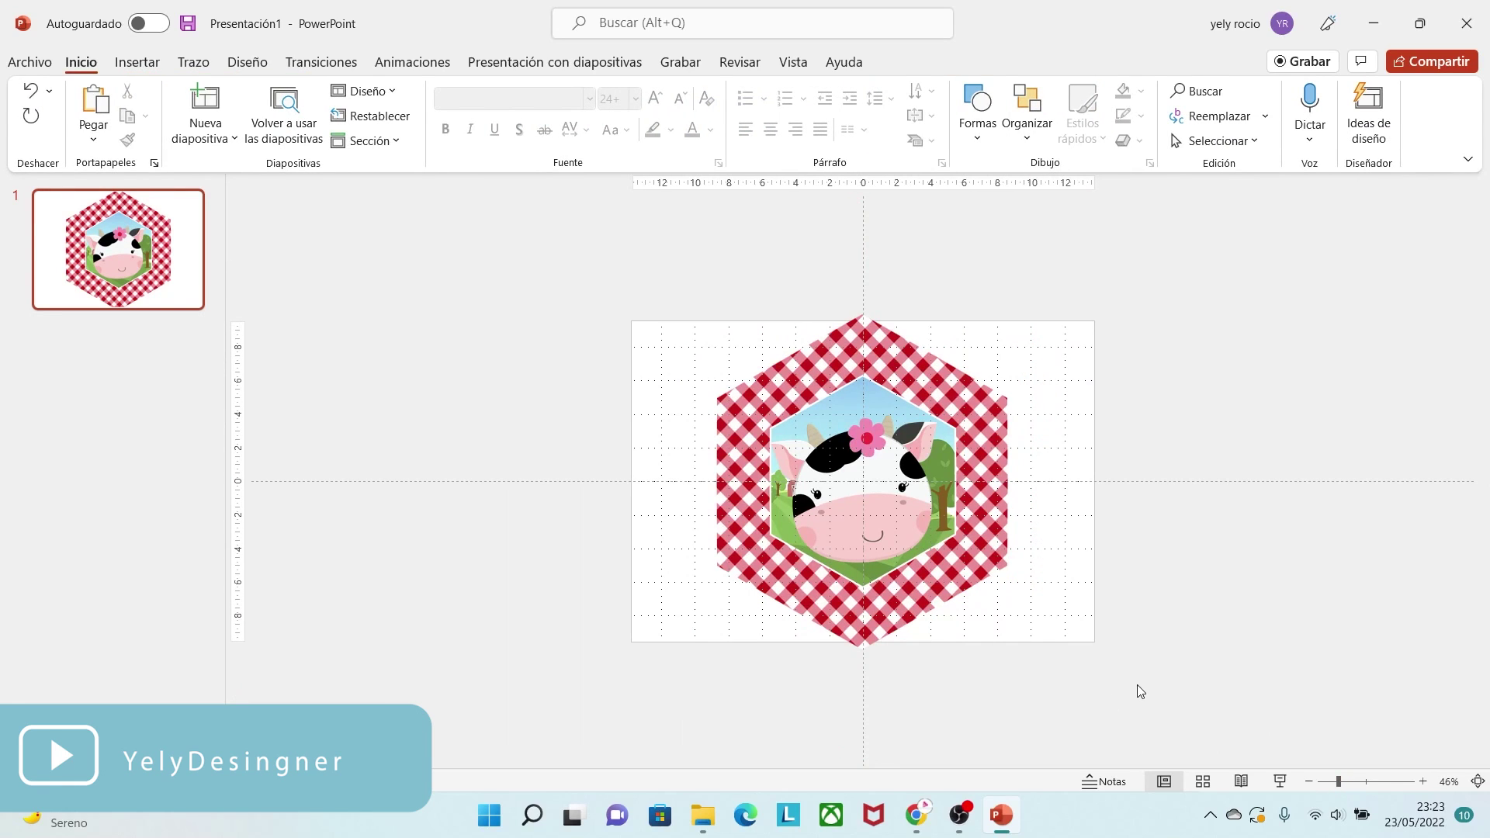
{"action": "left_click_drag", "start_coordinate": [1172, 728], "coordinate": [571, 268]}
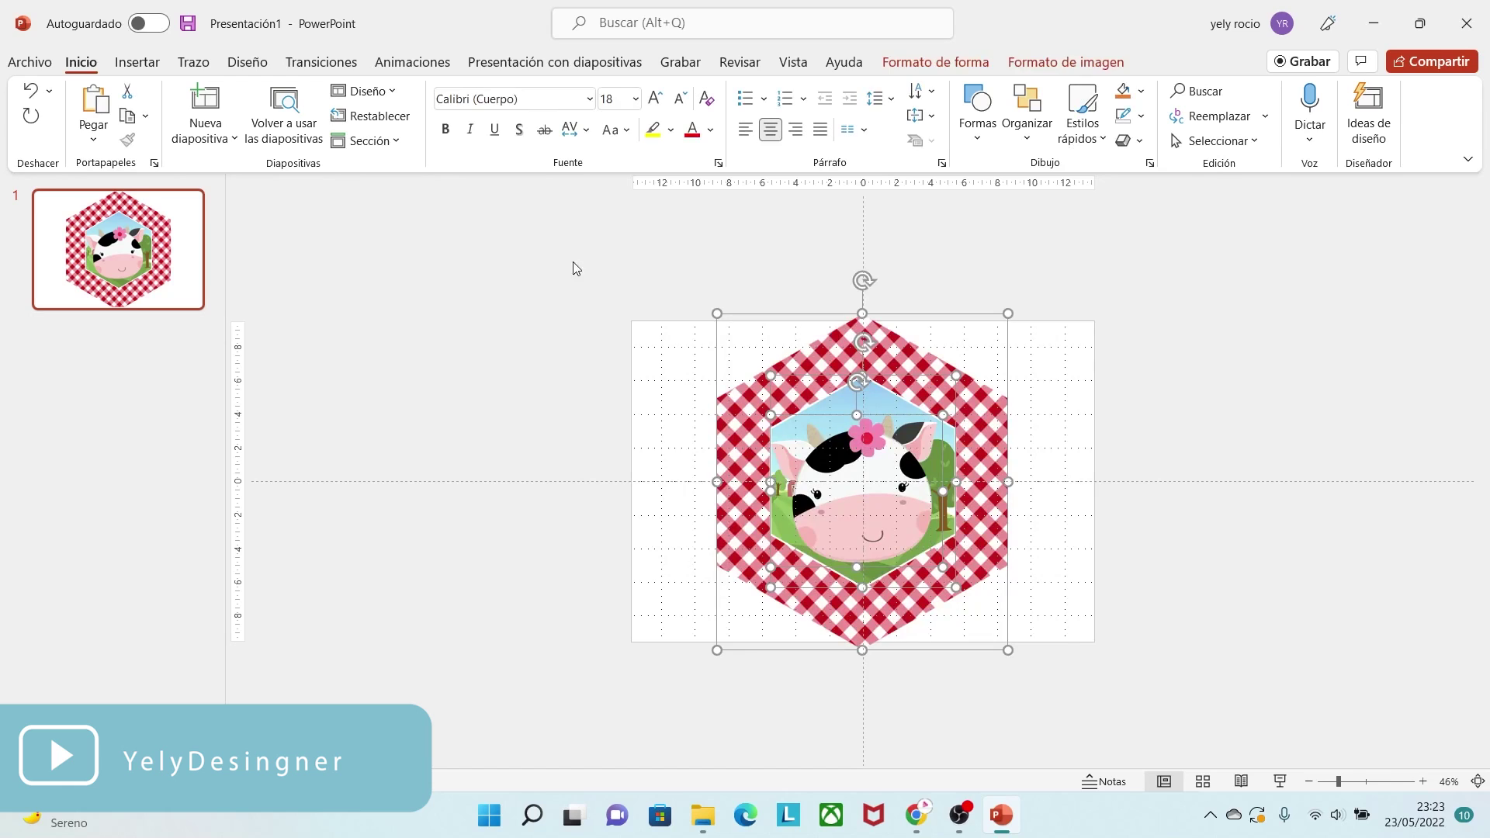
{"action": "right_click", "coordinate": [888, 355]}
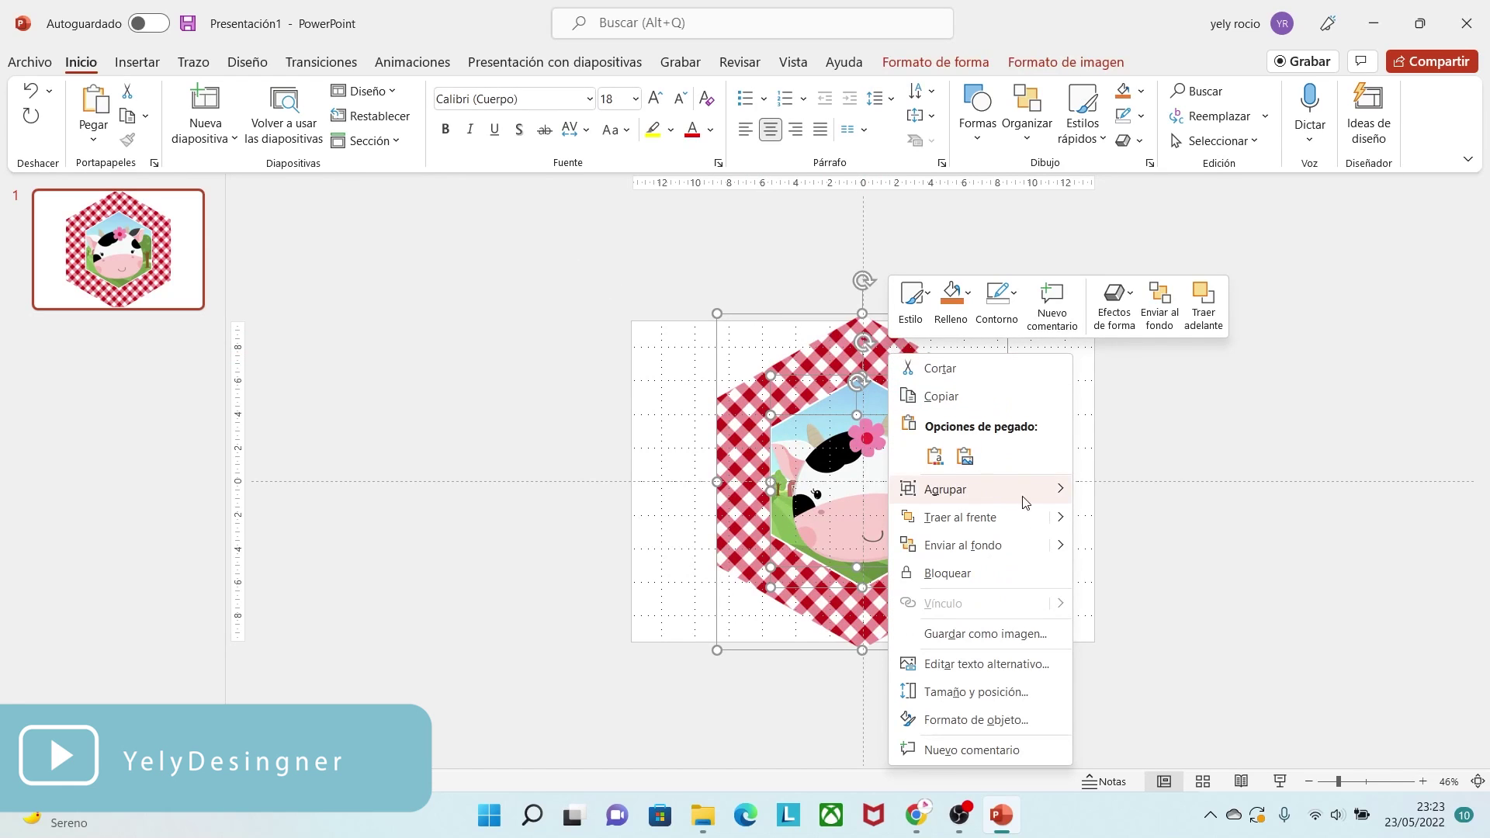
{"action": "mouse_move", "coordinate": [1016, 492]}
{"action": "left_click", "coordinate": [1131, 493]}
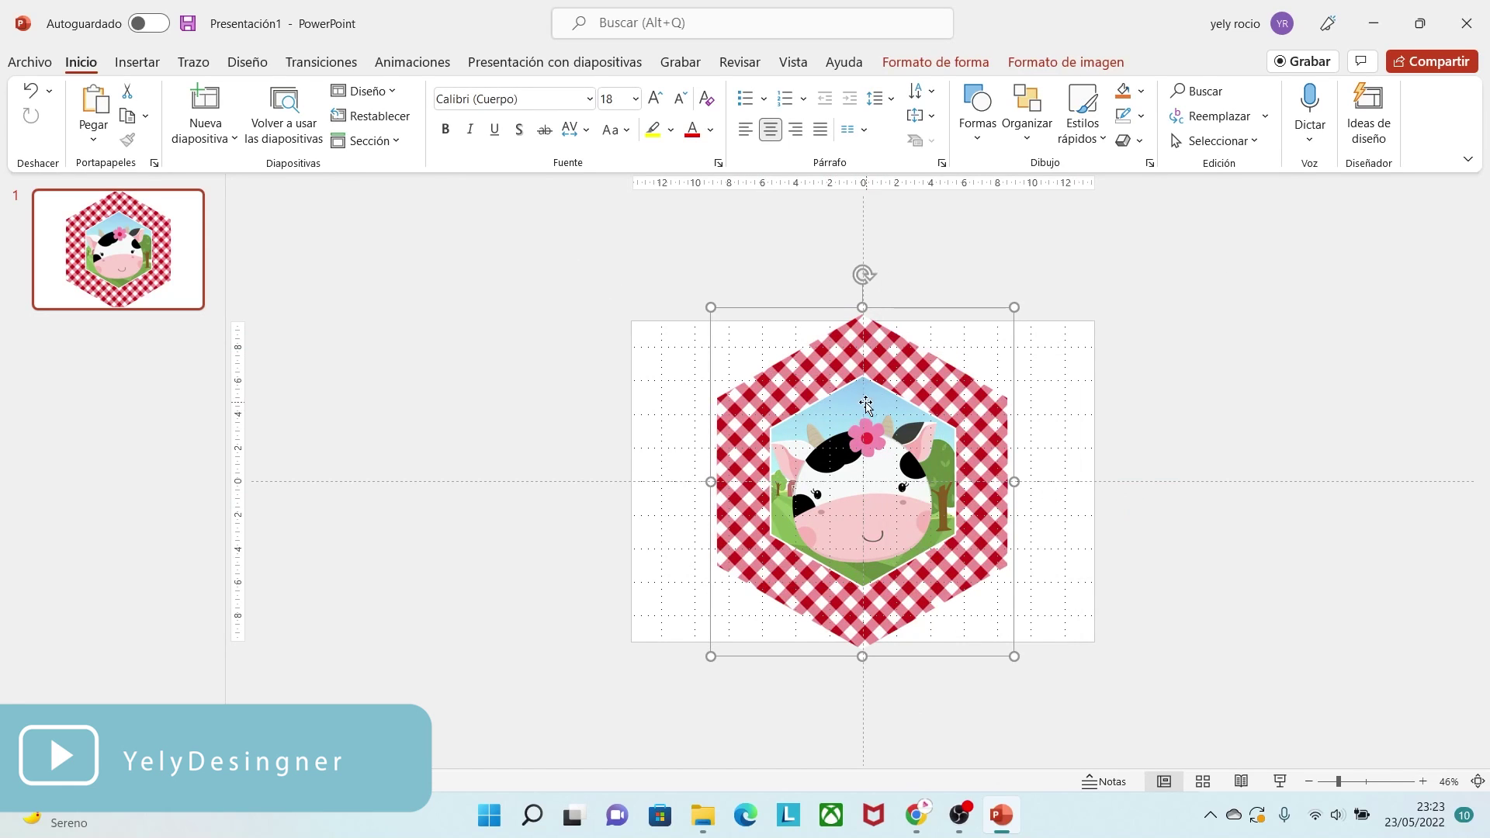
Rotate the grouped hexagon design 90° to the right
{"action": "left_click", "coordinate": [1087, 67]}
{"action": "left_click", "coordinate": [1227, 140]}
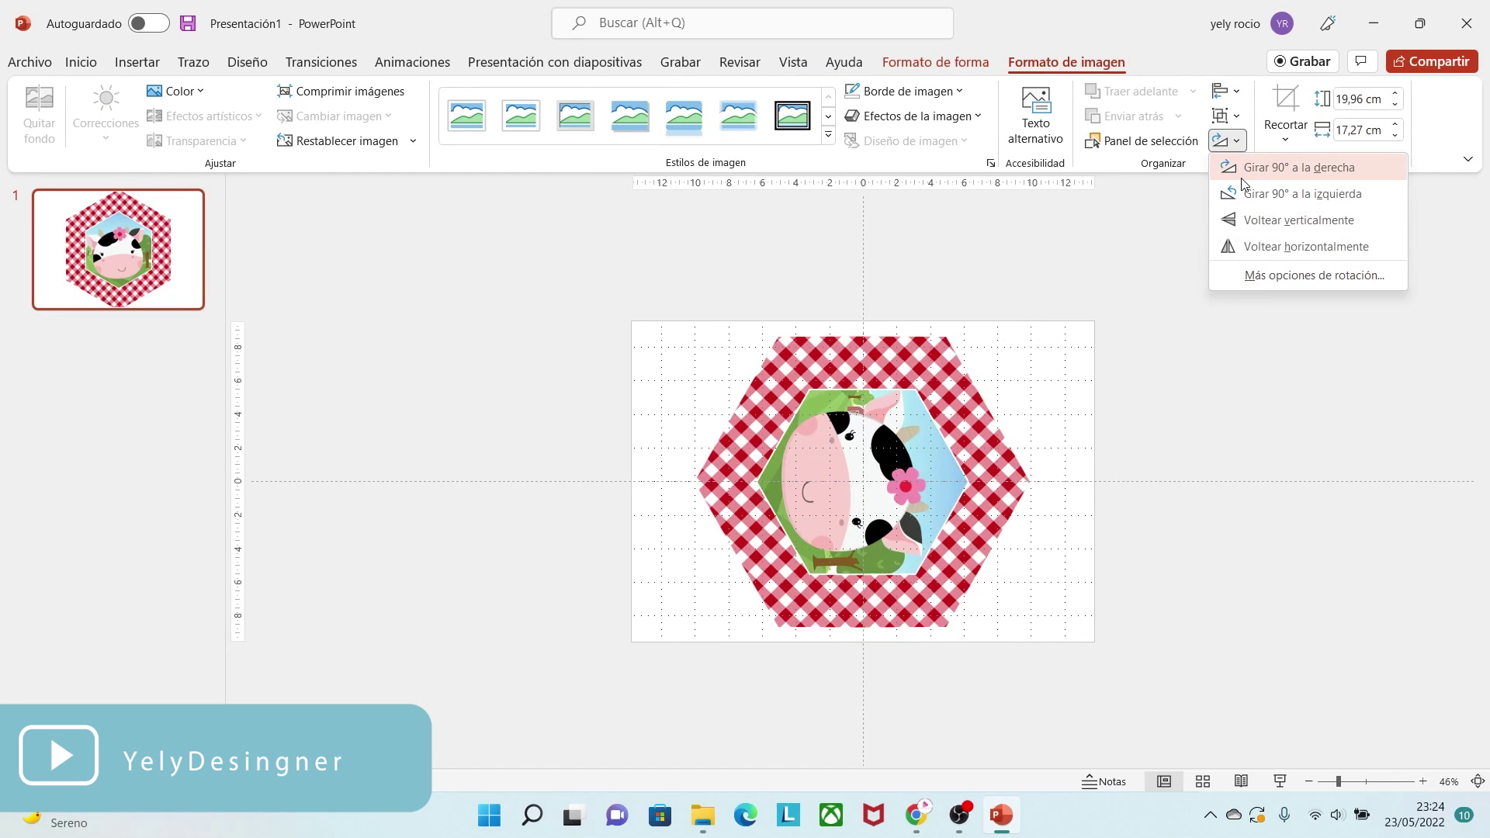
{"action": "left_click", "coordinate": [1242, 175]}
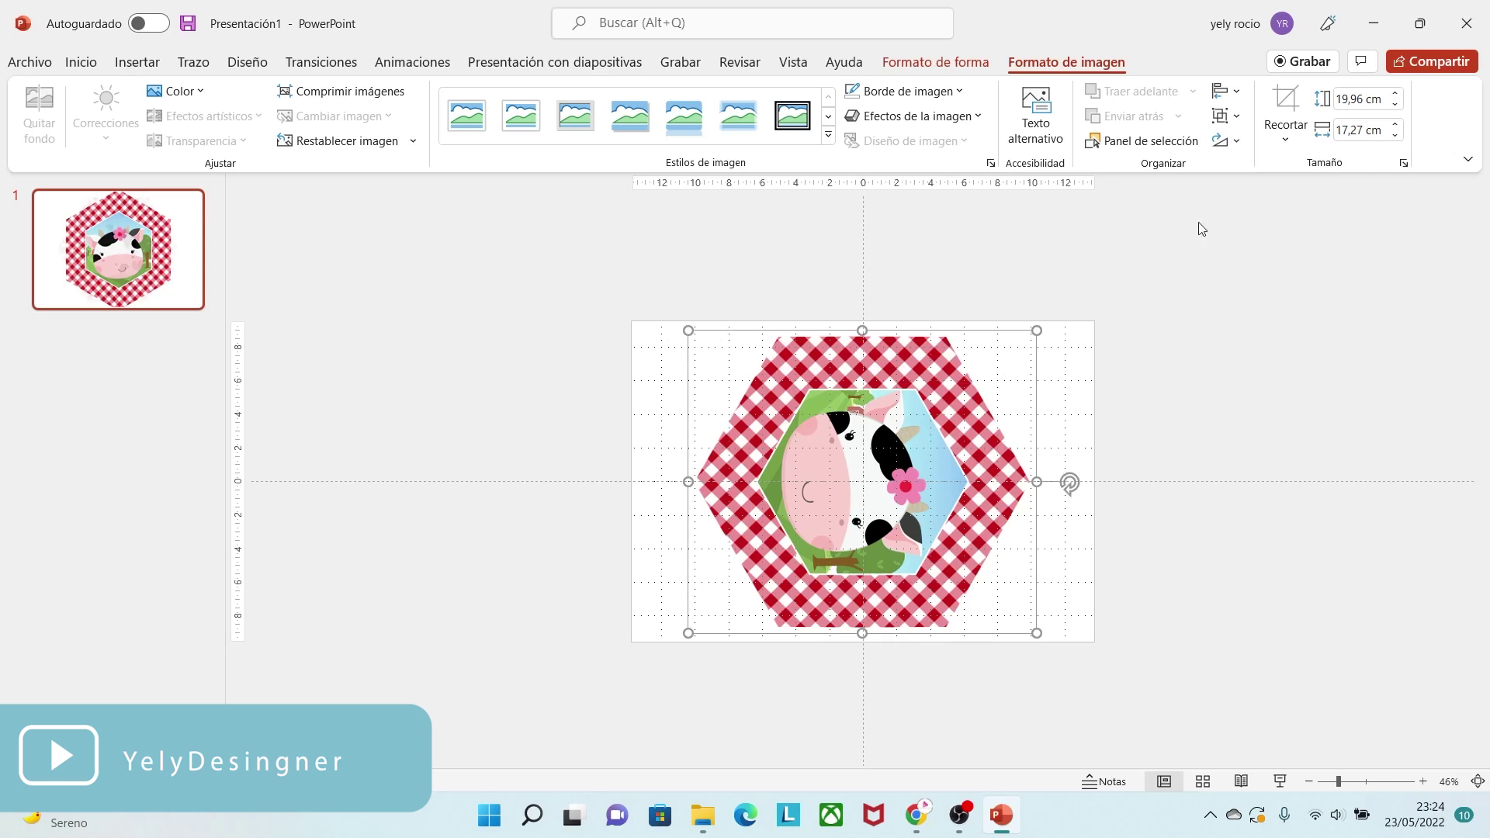
{"action": "left_click", "coordinate": [1078, 609]}
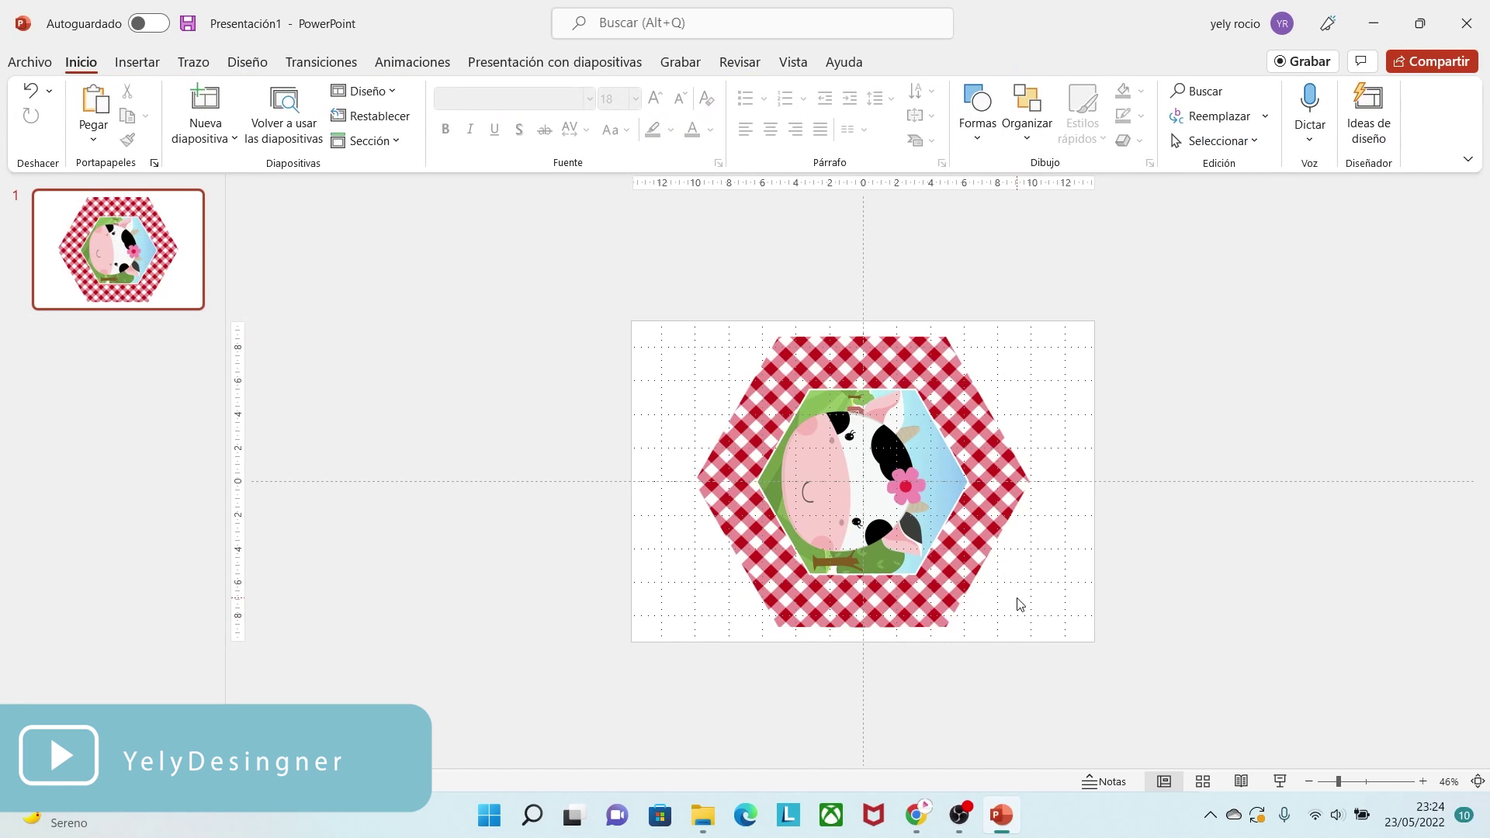
Insert a default-size rectangle shape in the empty area to the right of the hexagon's upper half
{"action": "left_click_drag", "start_coordinate": [1341, 785], "coordinate": [1353, 785]}
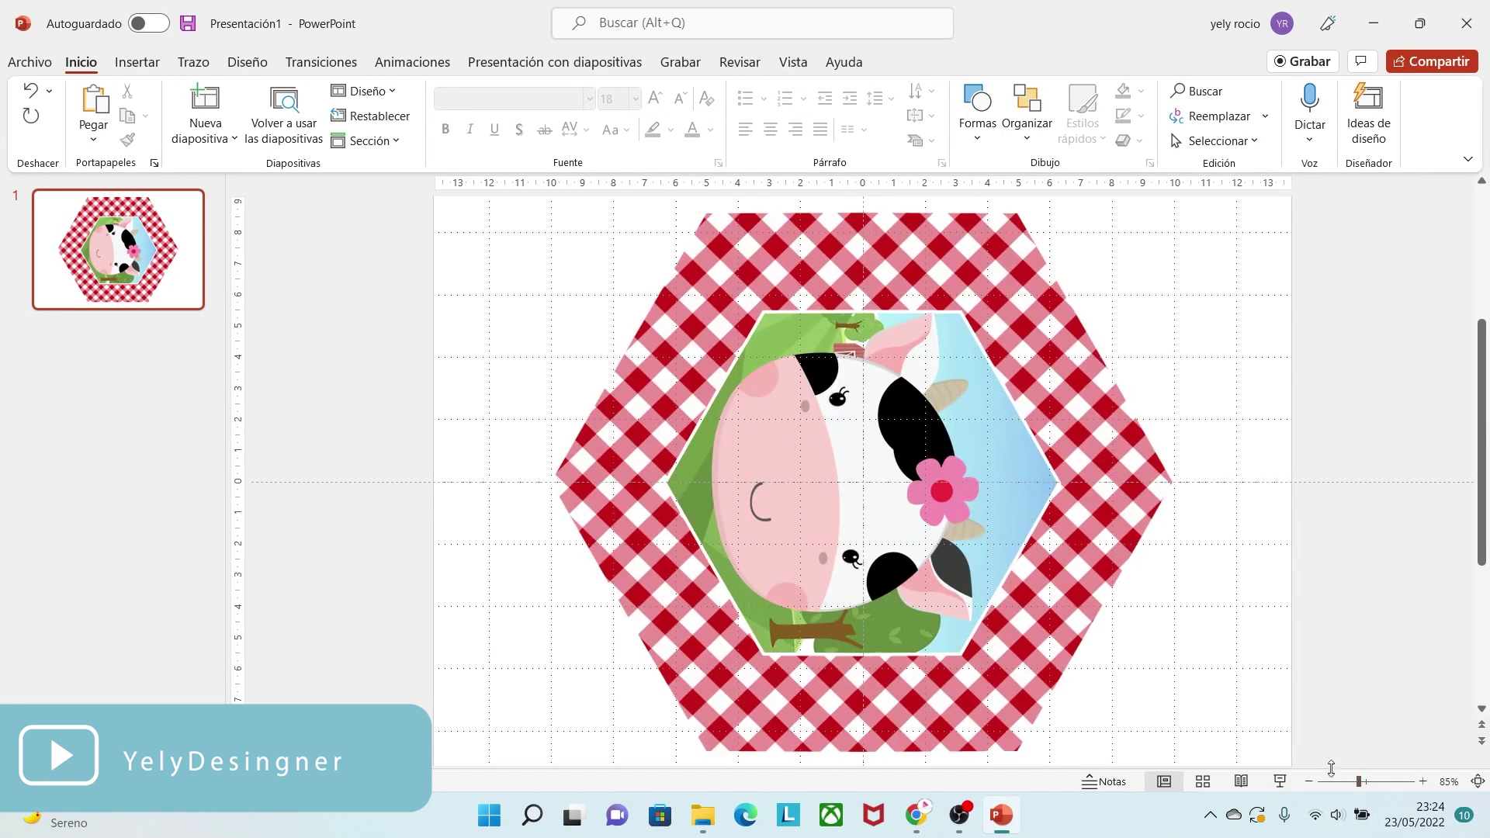
{"action": "scroll", "coordinate": [1062, 550], "scroll_direction": "up", "scroll_amount": 1}
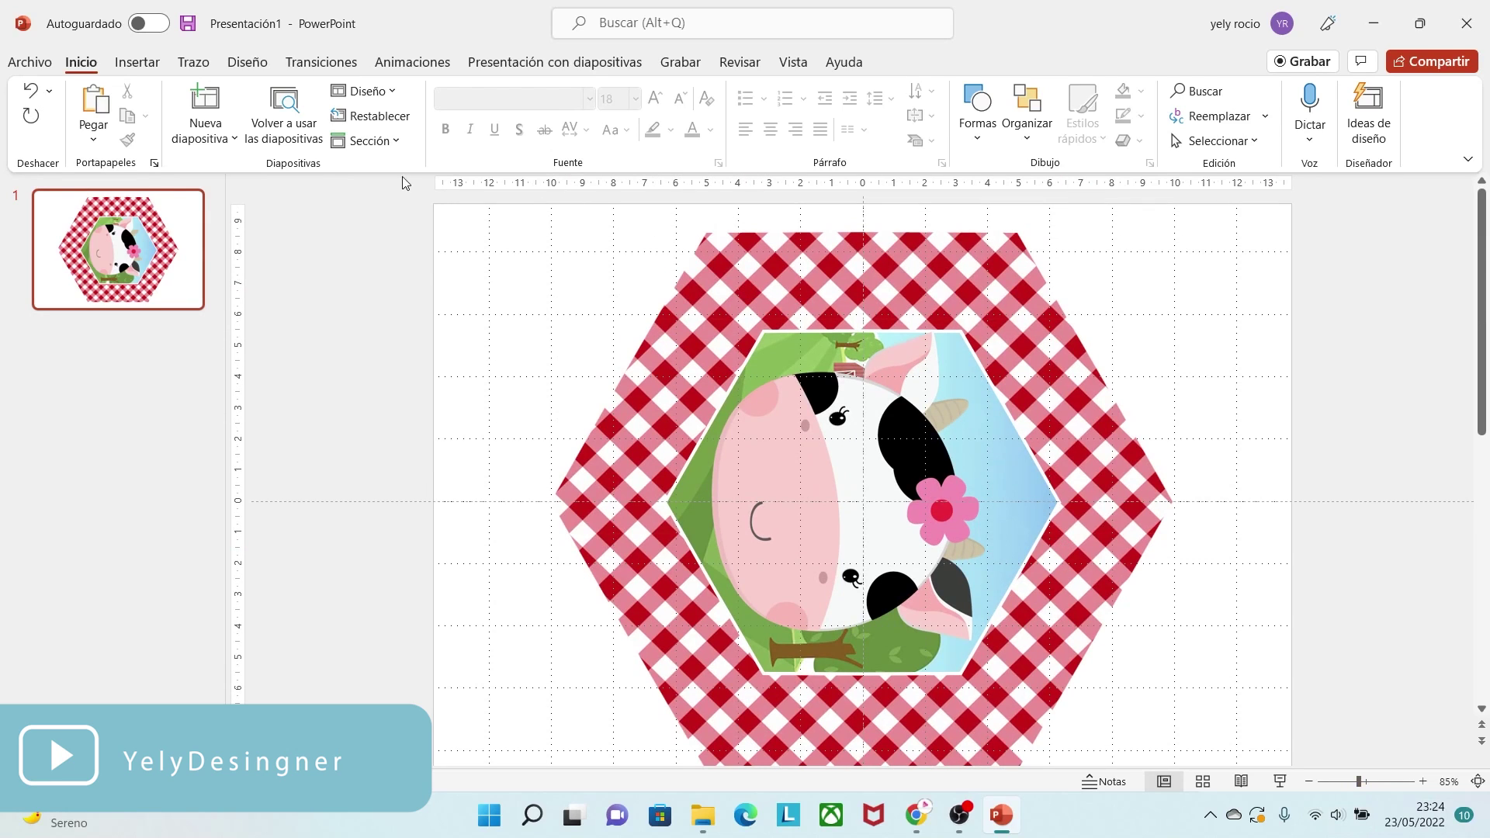
{"action": "left_click", "coordinate": [136, 63]}
{"action": "left_click", "coordinate": [494, 124]}
{"action": "left_click", "coordinate": [487, 328]}
{"action": "left_click", "coordinate": [1173, 303]}
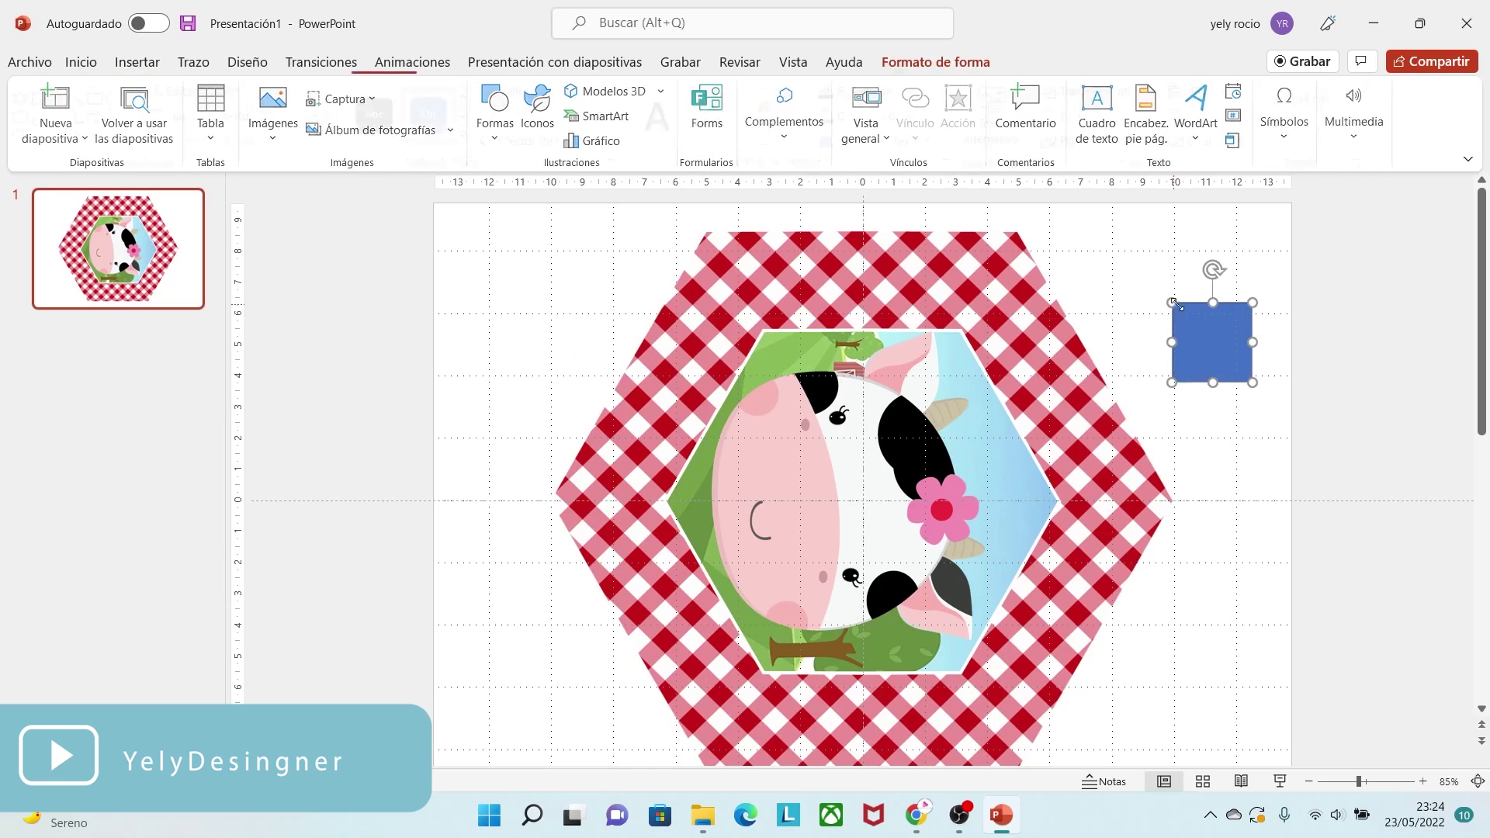
Set the blue square's height and width to 0,5 cm
{"action": "left_click", "coordinate": [1327, 99]}
{"action": "key", "text": "BackSpace"}
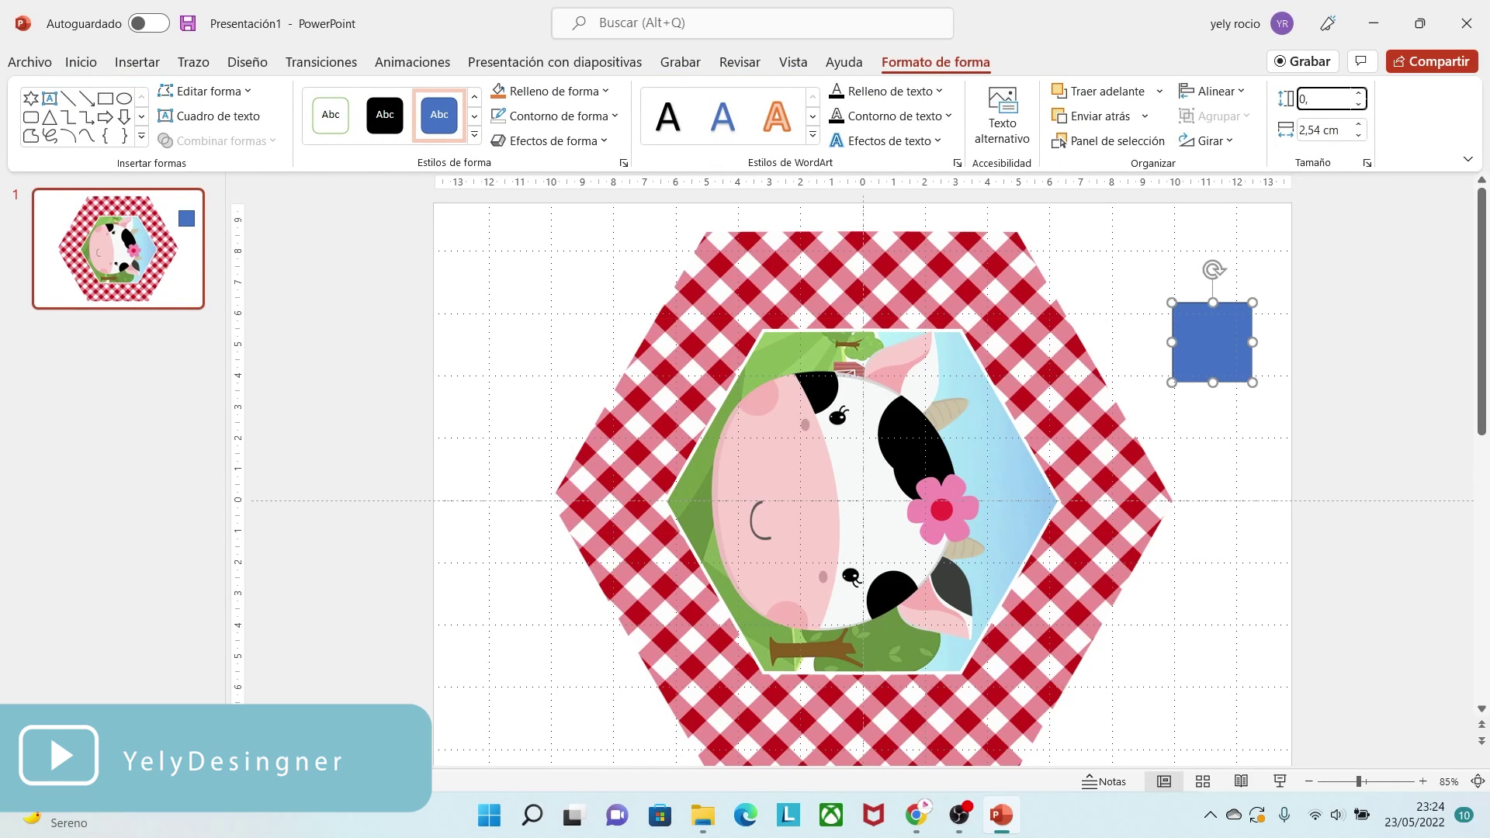
{"action": "key", "text": "Return"}
{"action": "left_click", "coordinate": [1325, 132]}
{"action": "key", "text": "BackSpace"}
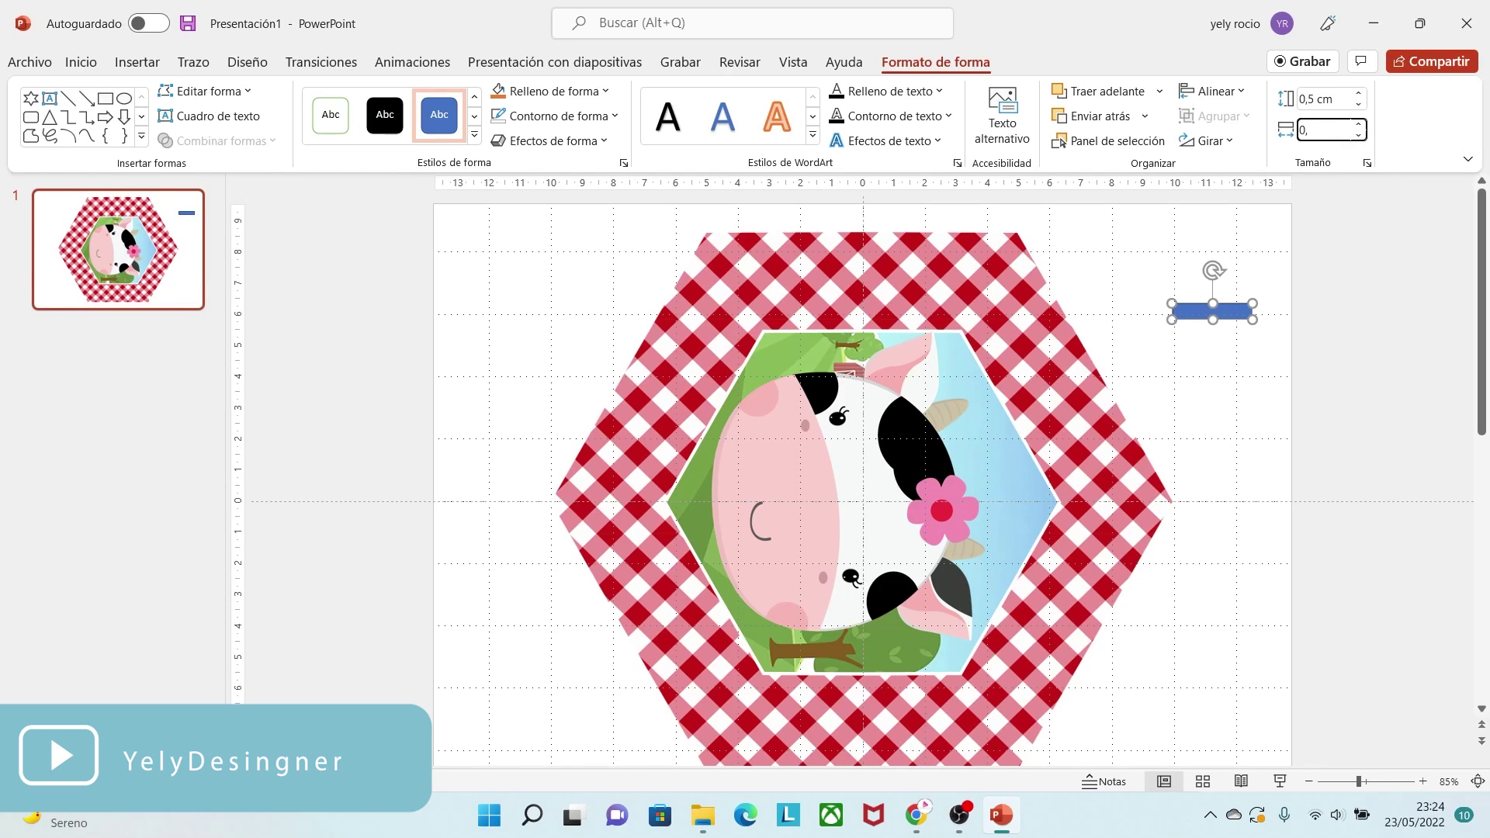
{"action": "type", "text": "0,5"}
{"action": "left_click", "coordinate": [1242, 418]}
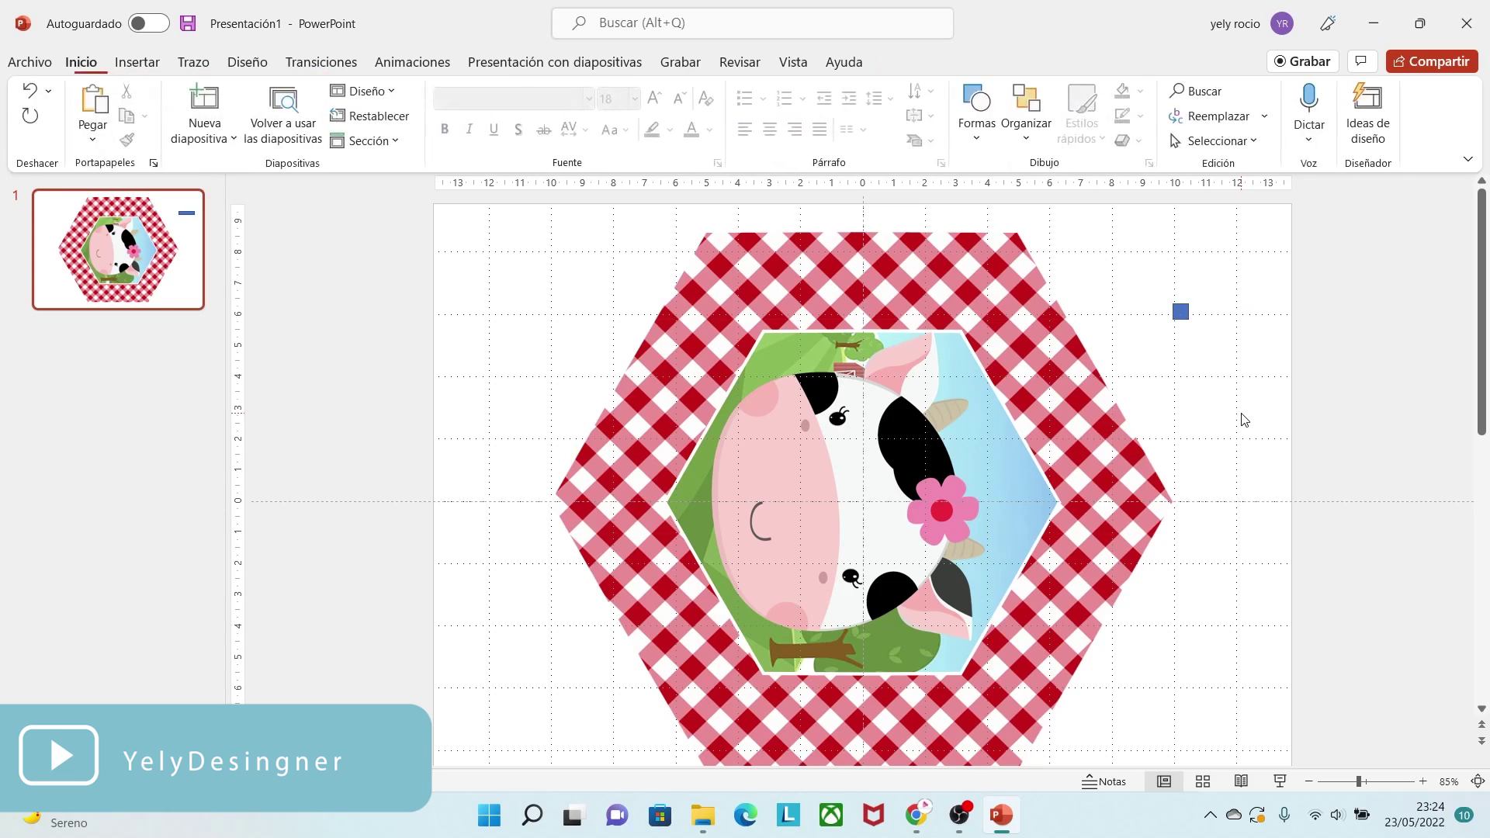
Move the small square onto the gingham hexagon's upper-left corner so it rests on the top edge as a spacing guide
{"action": "left_click_drag", "start_coordinate": [1180, 313], "coordinate": [709, 231]}
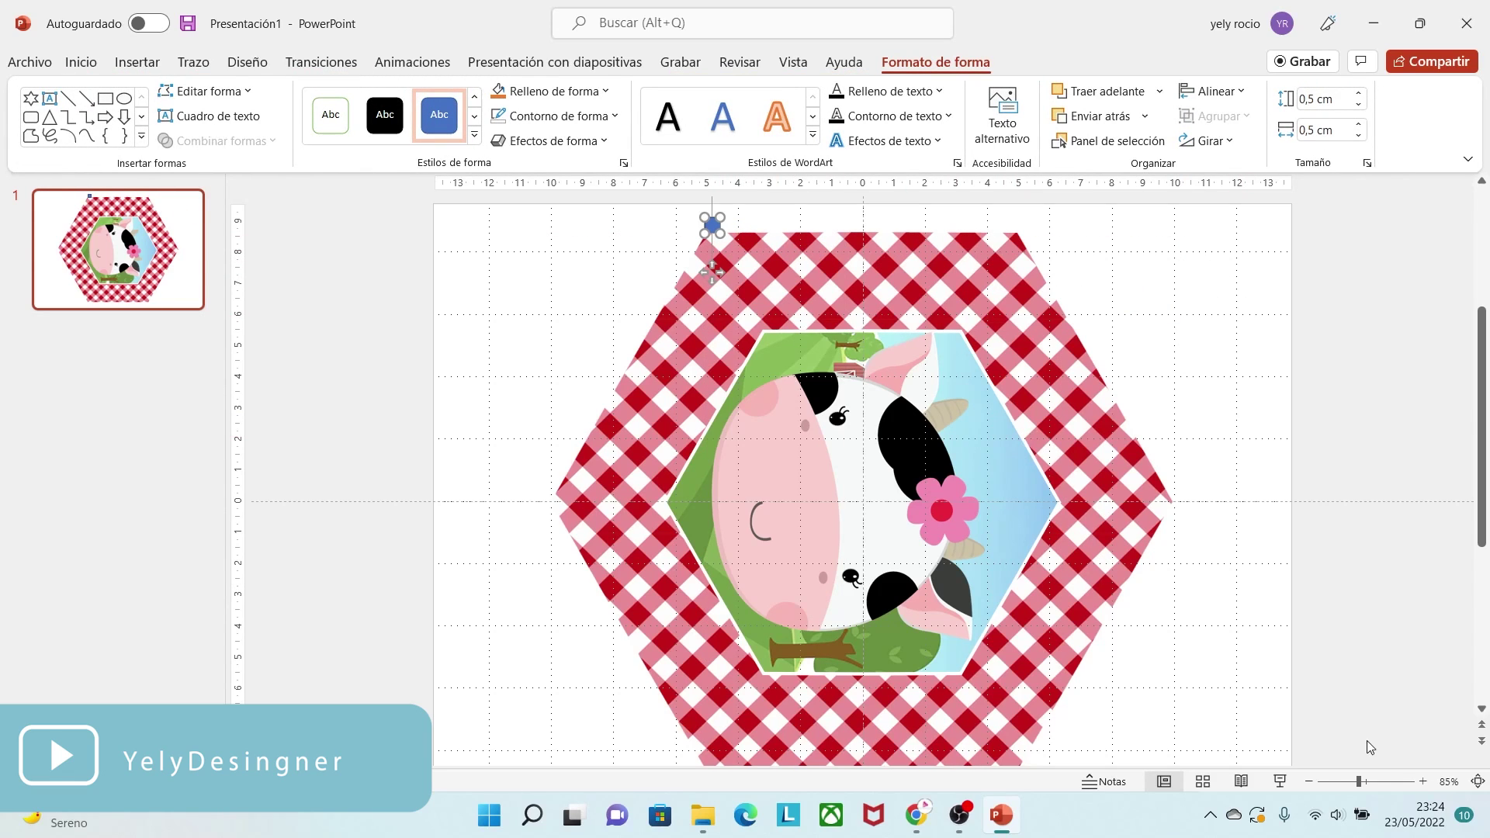
{"action": "left_click", "coordinate": [1386, 788]}
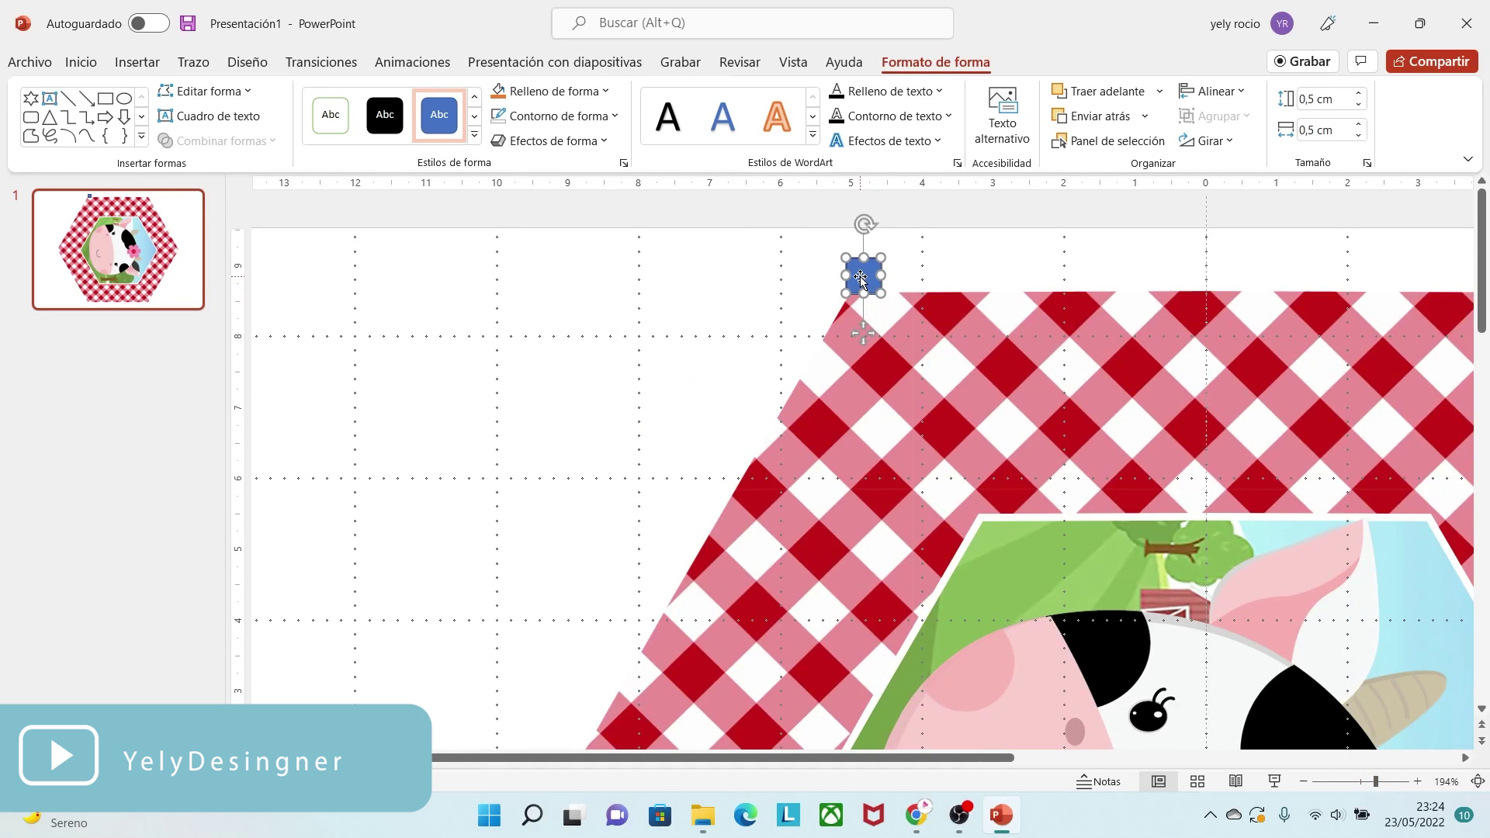
{"action": "left_click_drag", "start_coordinate": [872, 275], "coordinate": [867, 257]}
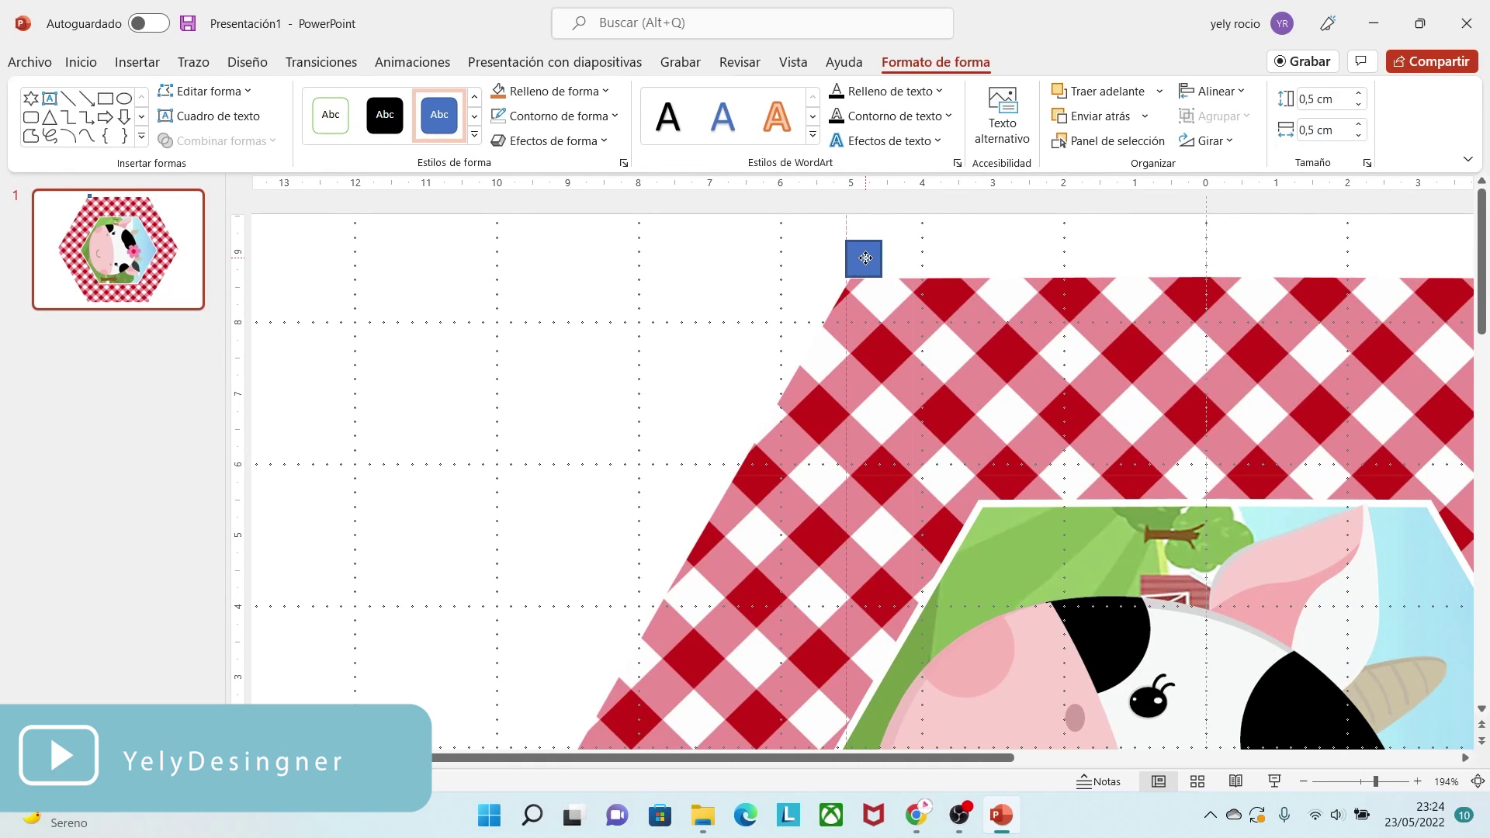
{"action": "left_click", "coordinate": [757, 276]}
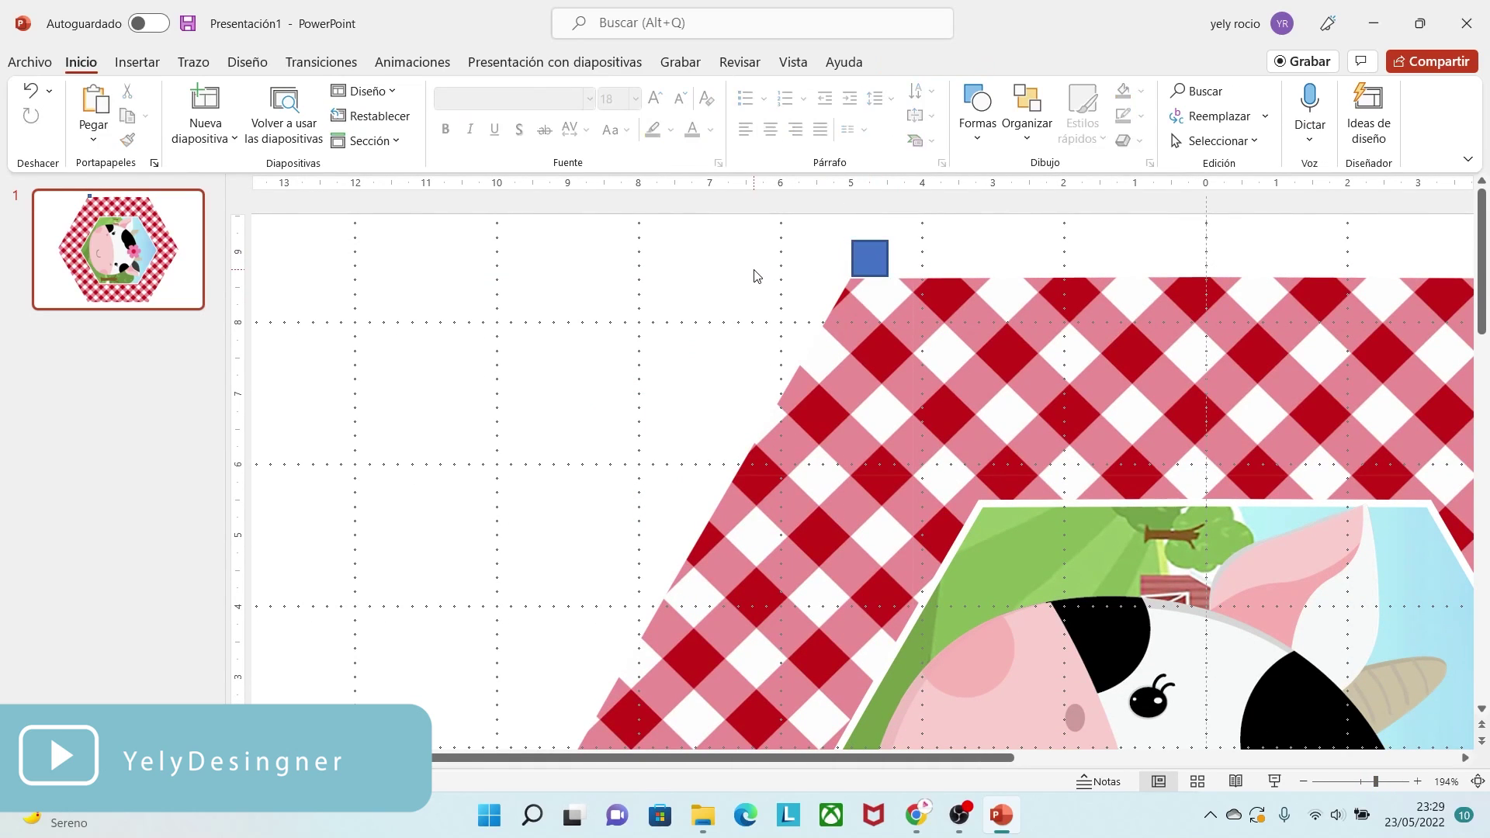
Draw a line from the small square's lower-right corner to the inner hexagon's upper-left corner and give it a white outline
{"action": "left_click", "coordinate": [141, 65]}
{"action": "left_click", "coordinate": [484, 140]}
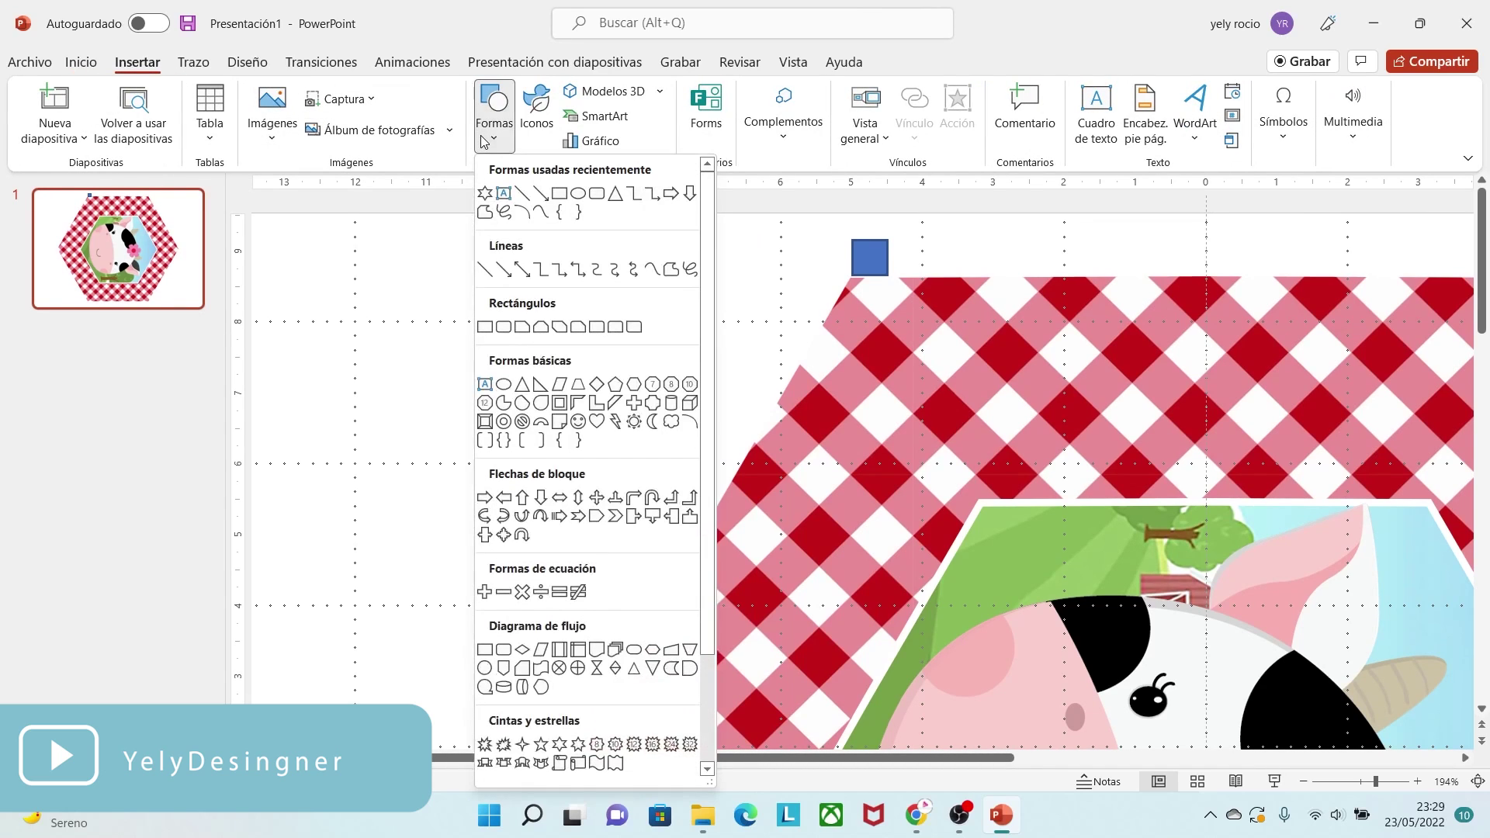
{"action": "left_click", "coordinate": [652, 269]}
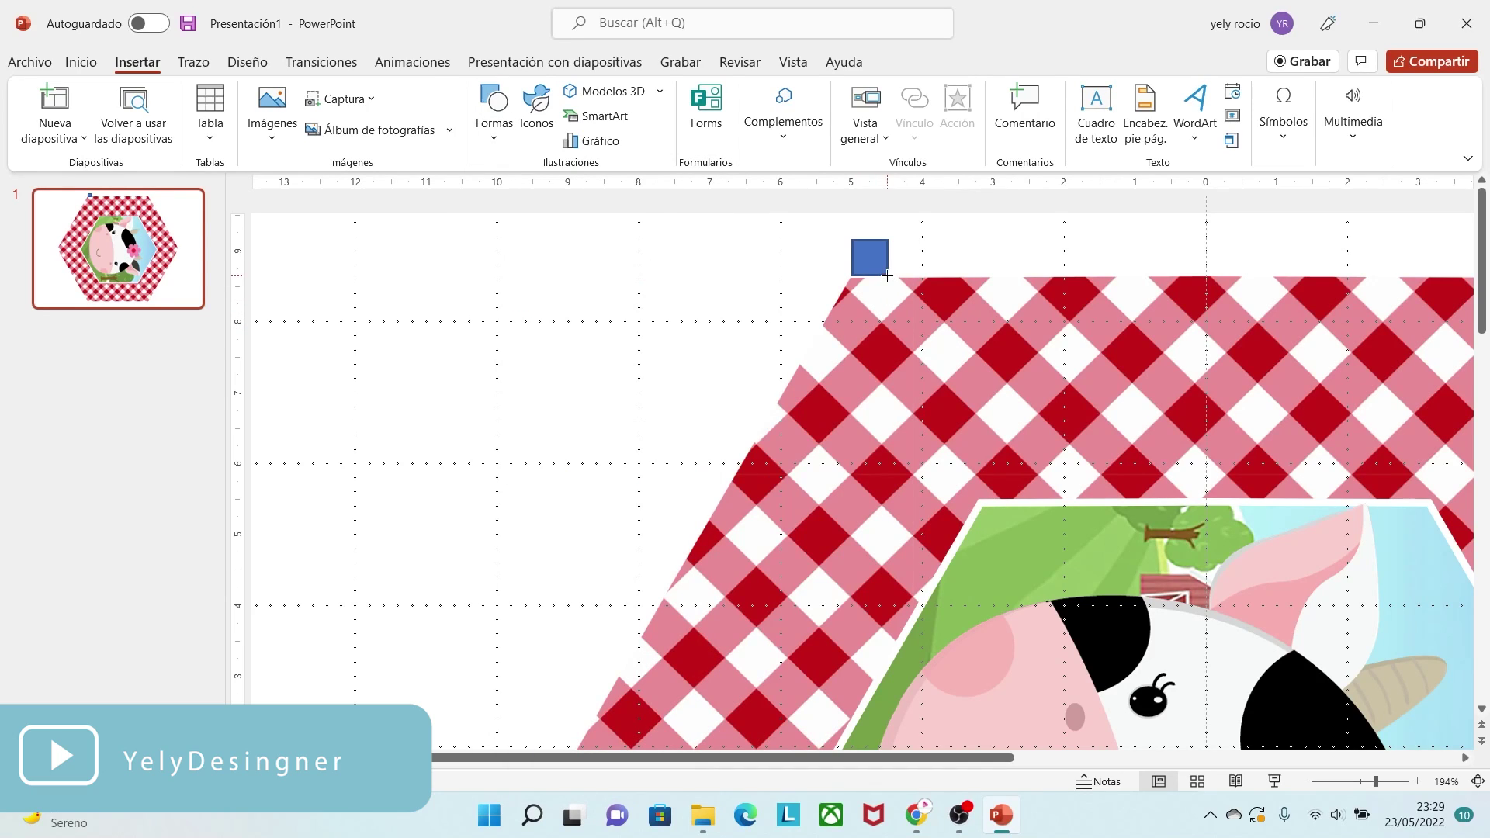
{"action": "left_click_drag", "start_coordinate": [889, 276], "coordinate": [982, 506]}
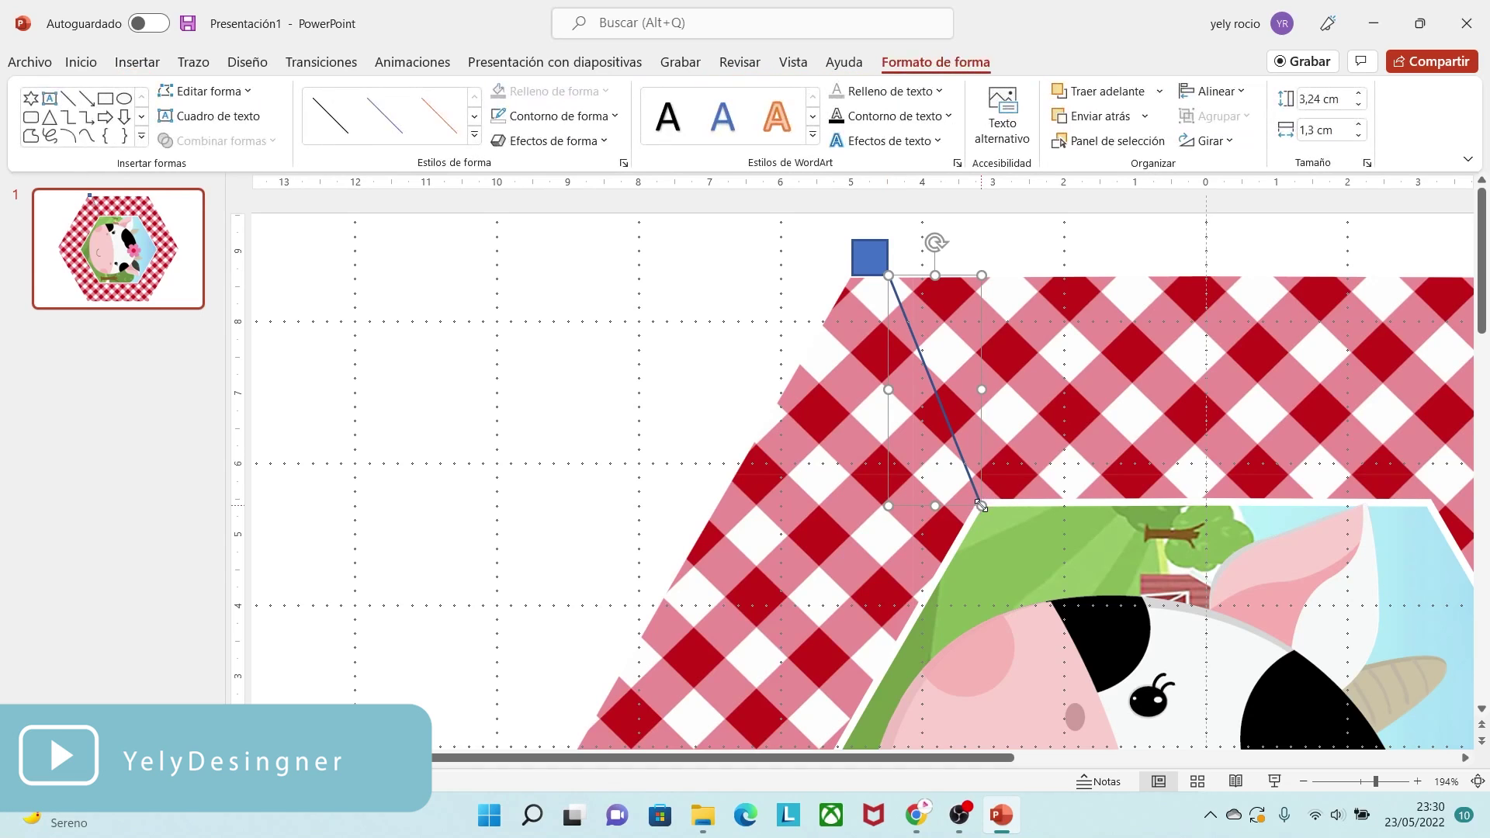
{"action": "left_click", "coordinate": [536, 118]}
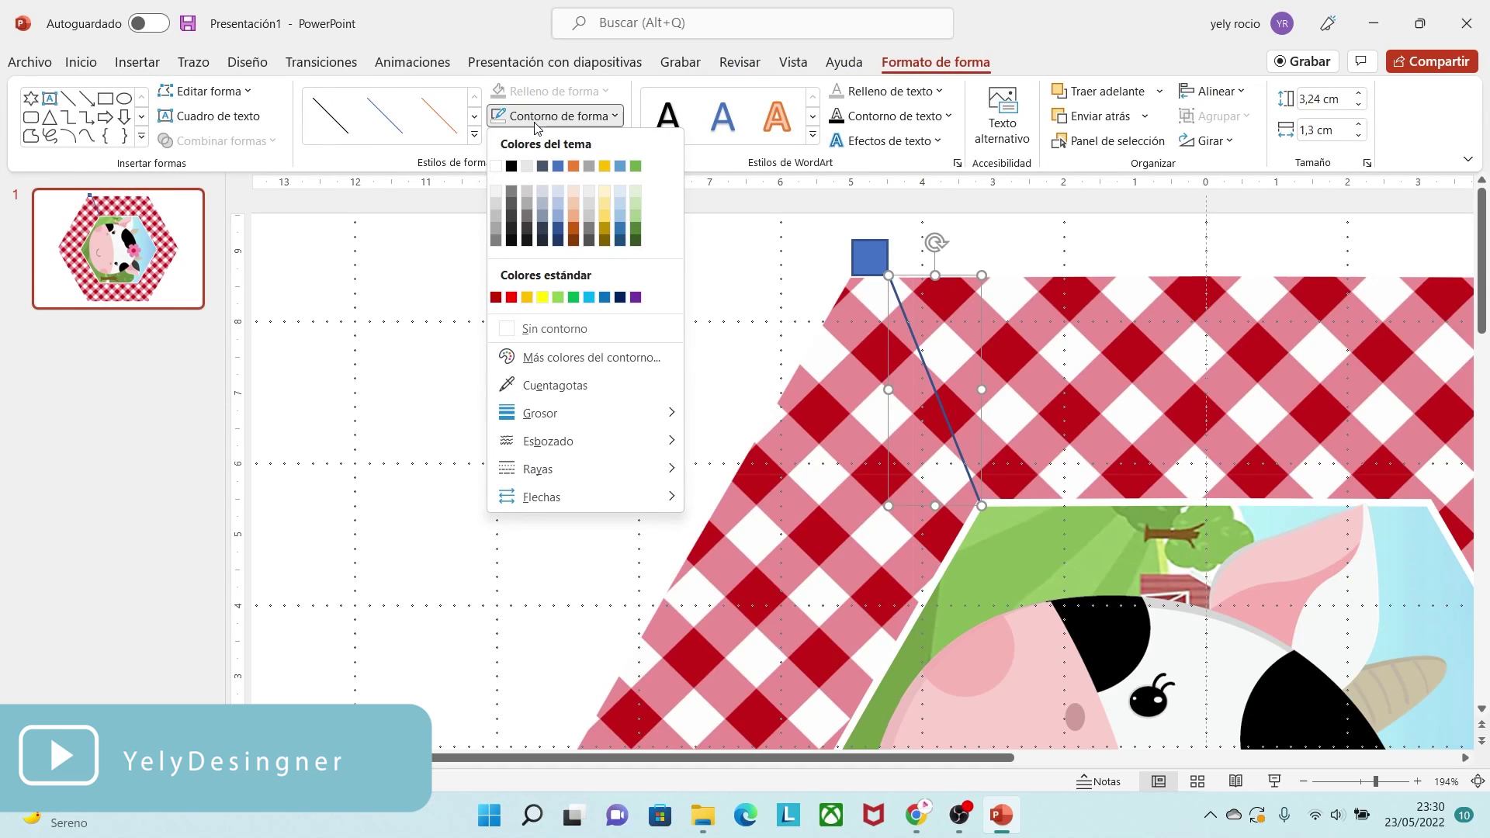
{"action": "left_click", "coordinate": [496, 166]}
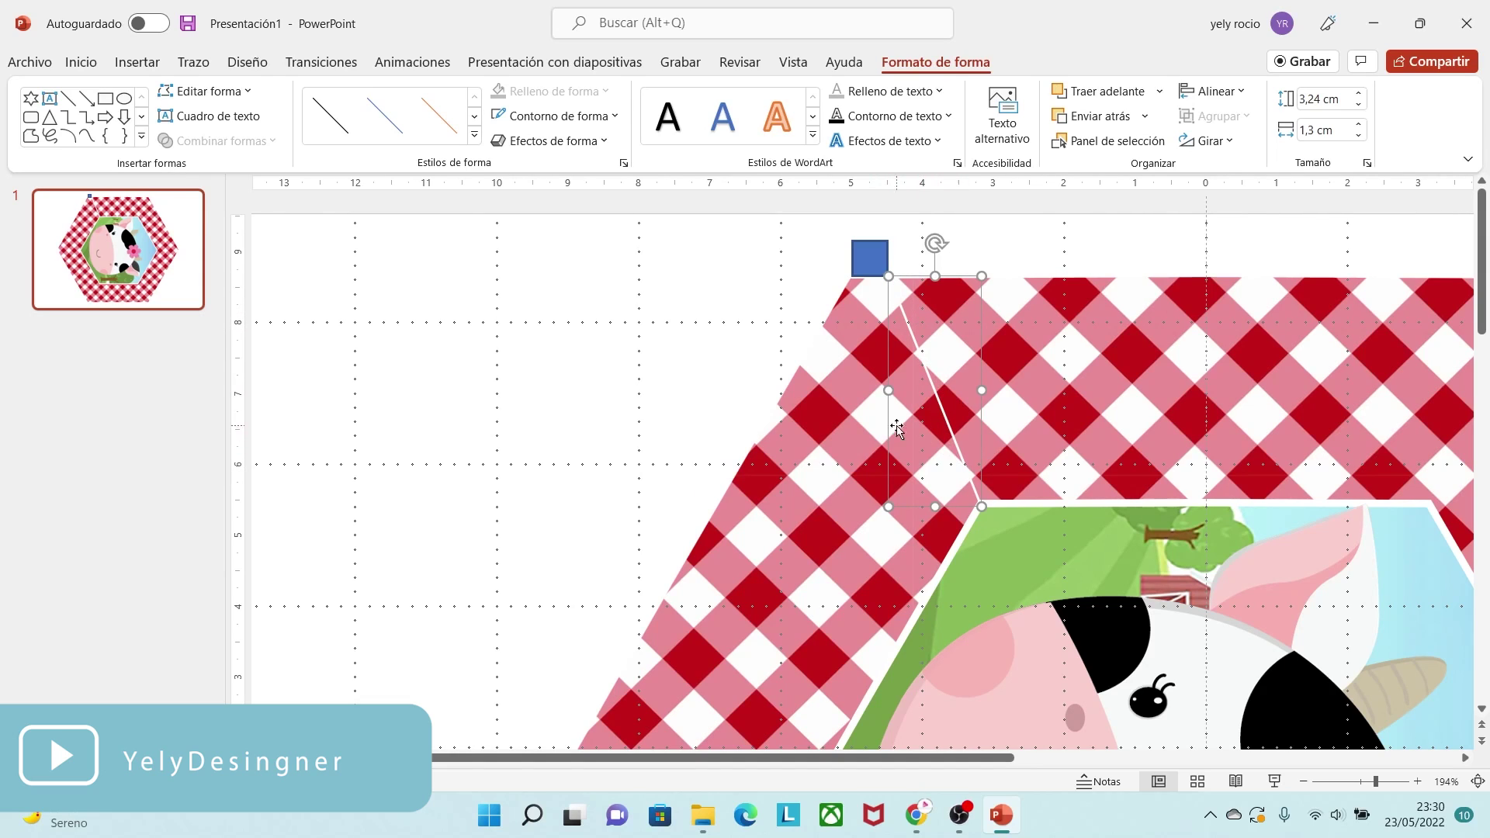
{"action": "left_click", "coordinate": [741, 342]}
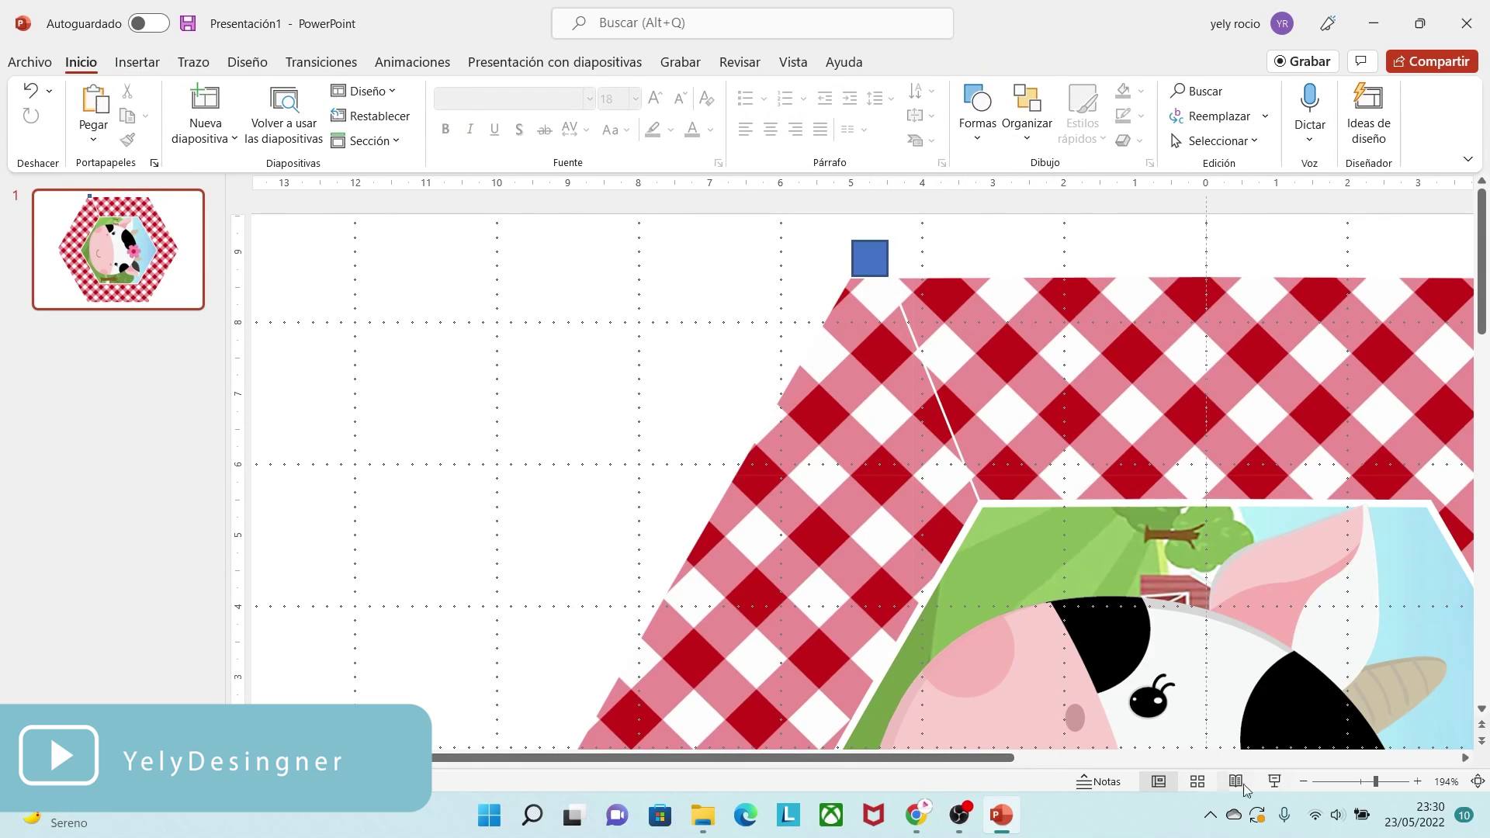
Move the small square to the gingham hexagon's upper-right corner and rotate it to lie flush against the slanted edge
{"action": "left_click_drag", "start_coordinate": [1001, 758], "coordinate": [1209, 749]}
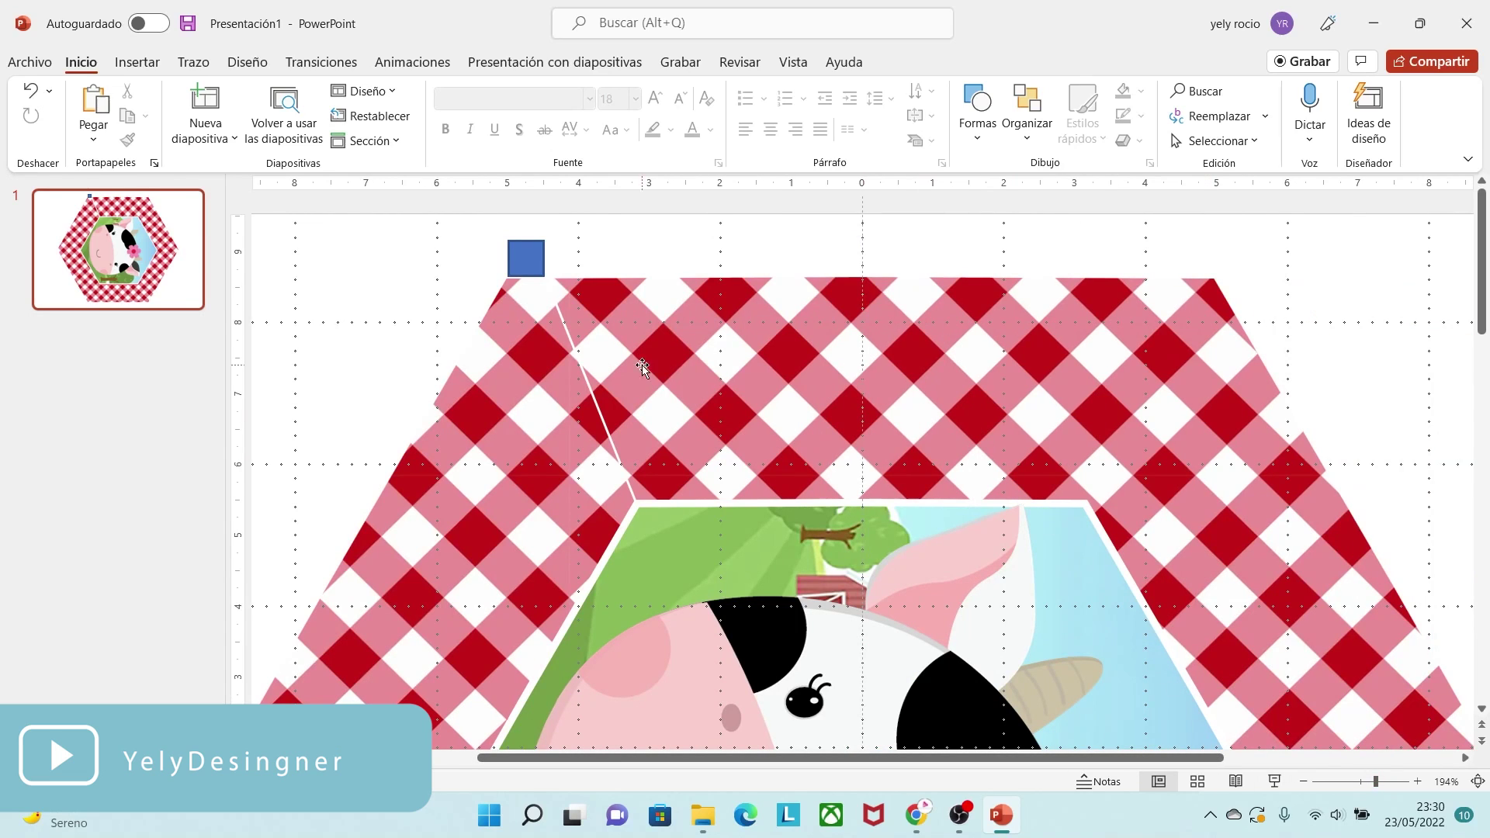
{"action": "left_click_drag", "start_coordinate": [528, 259], "coordinate": [1229, 266]}
{"action": "left_click_drag", "start_coordinate": [1233, 214], "coordinate": [1257, 253]}
{"action": "left_click_drag", "start_coordinate": [1233, 268], "coordinate": [1246, 298]}
{"action": "left_click_drag", "start_coordinate": [1244, 297], "coordinate": [1240, 292]}
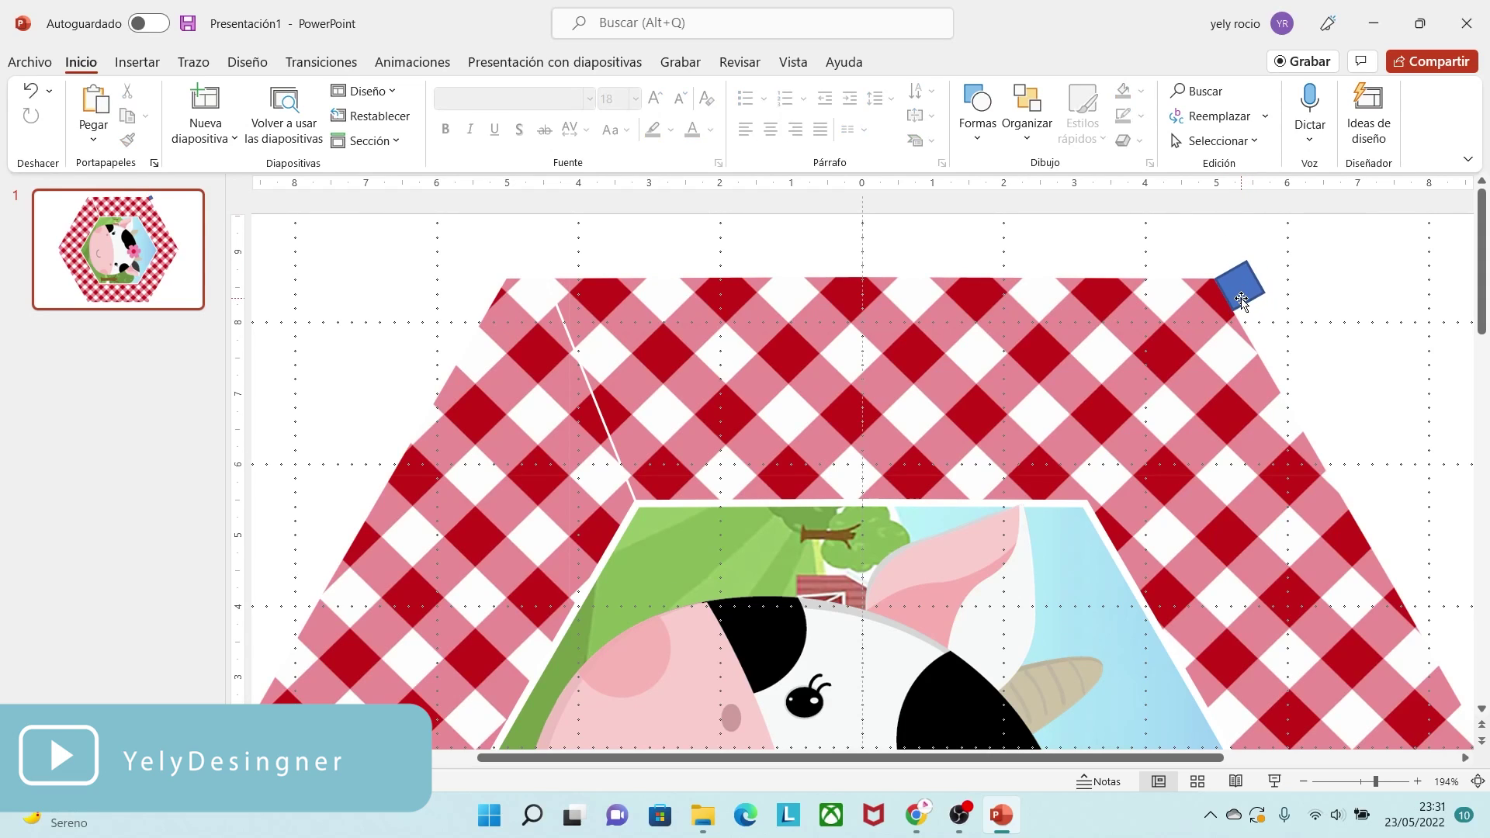
Draw a line from the small square's lowest corner to the inner hexagon's upper-right corner and give it a white outline
{"action": "left_click", "coordinate": [136, 62]}
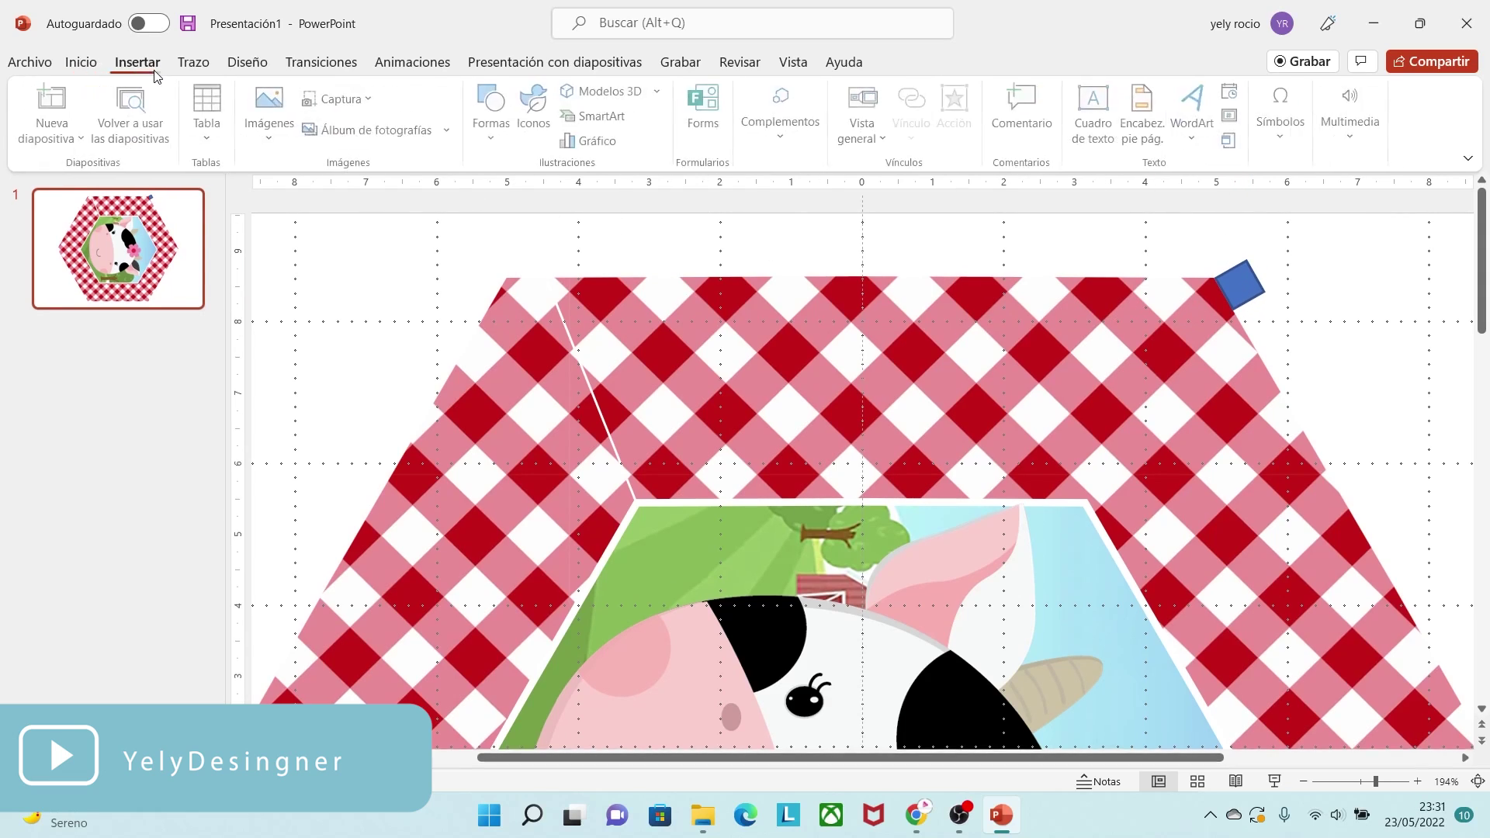
{"action": "left_click", "coordinate": [492, 140]}
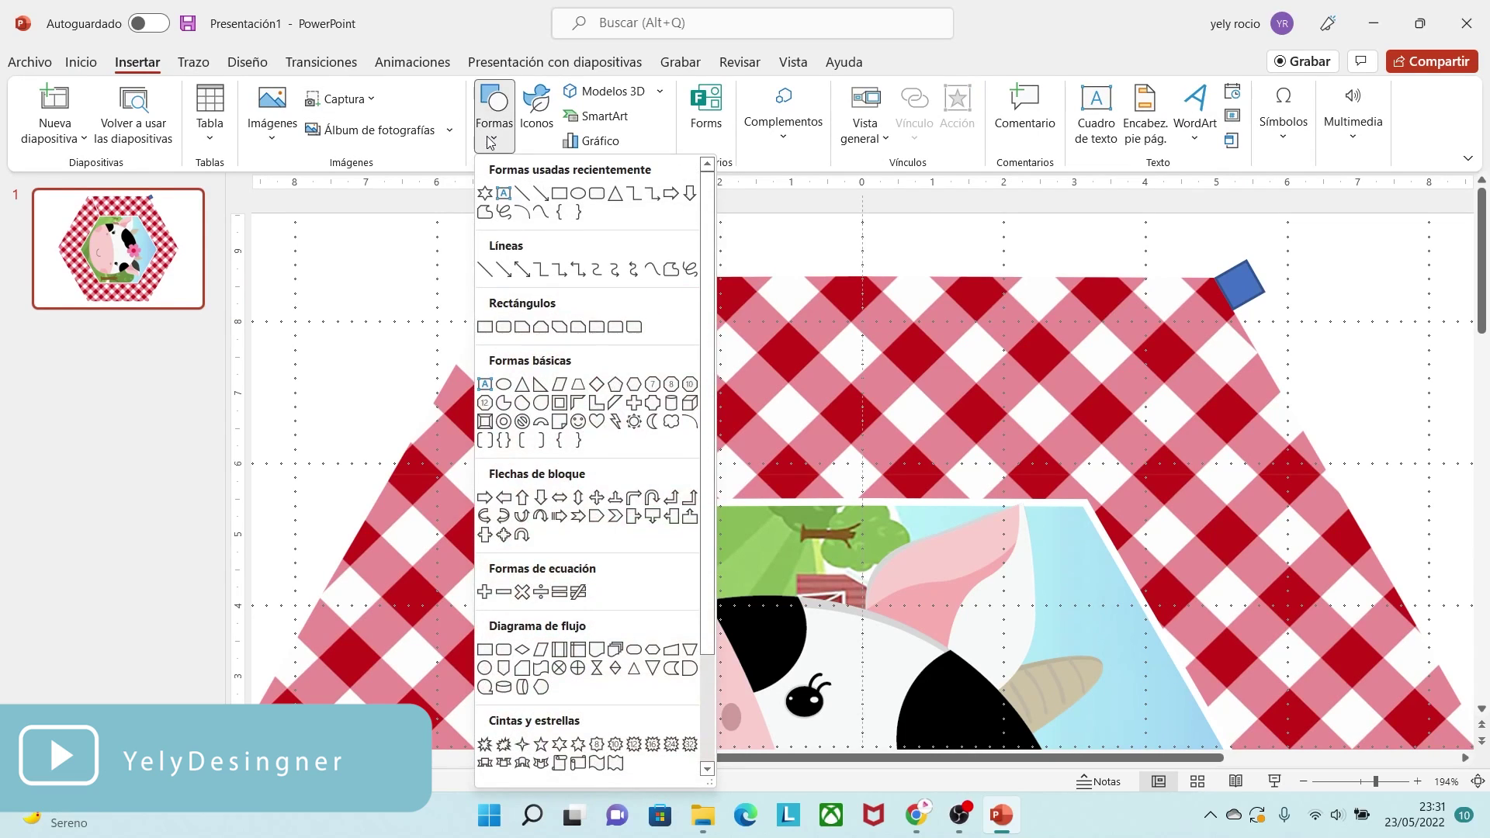
{"action": "left_click", "coordinate": [658, 271]}
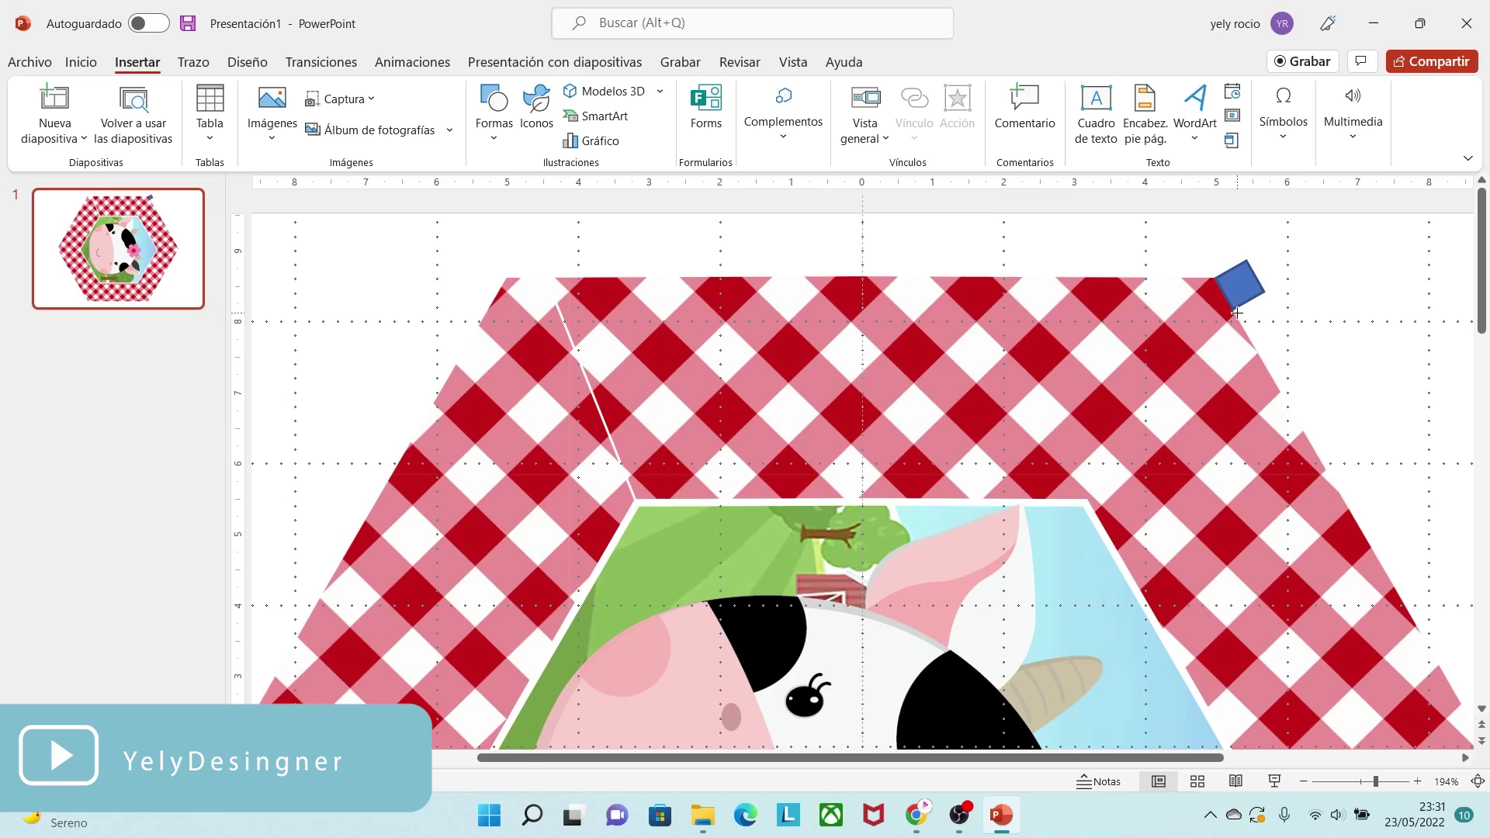
{"action": "left_click_drag", "start_coordinate": [1227, 321], "coordinate": [1083, 505]}
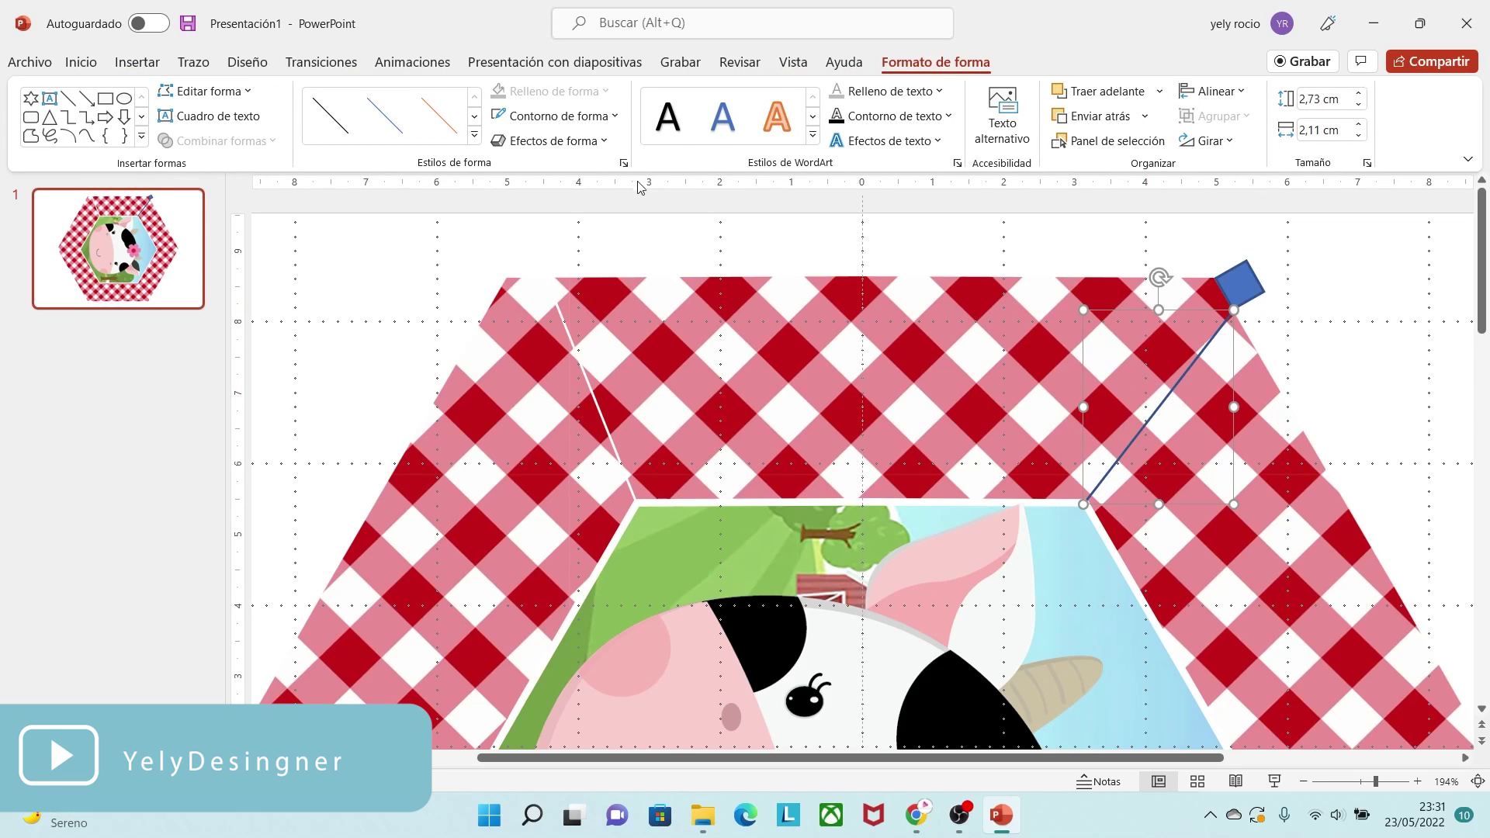
{"action": "left_click", "coordinate": [558, 115]}
{"action": "left_click", "coordinate": [497, 167]}
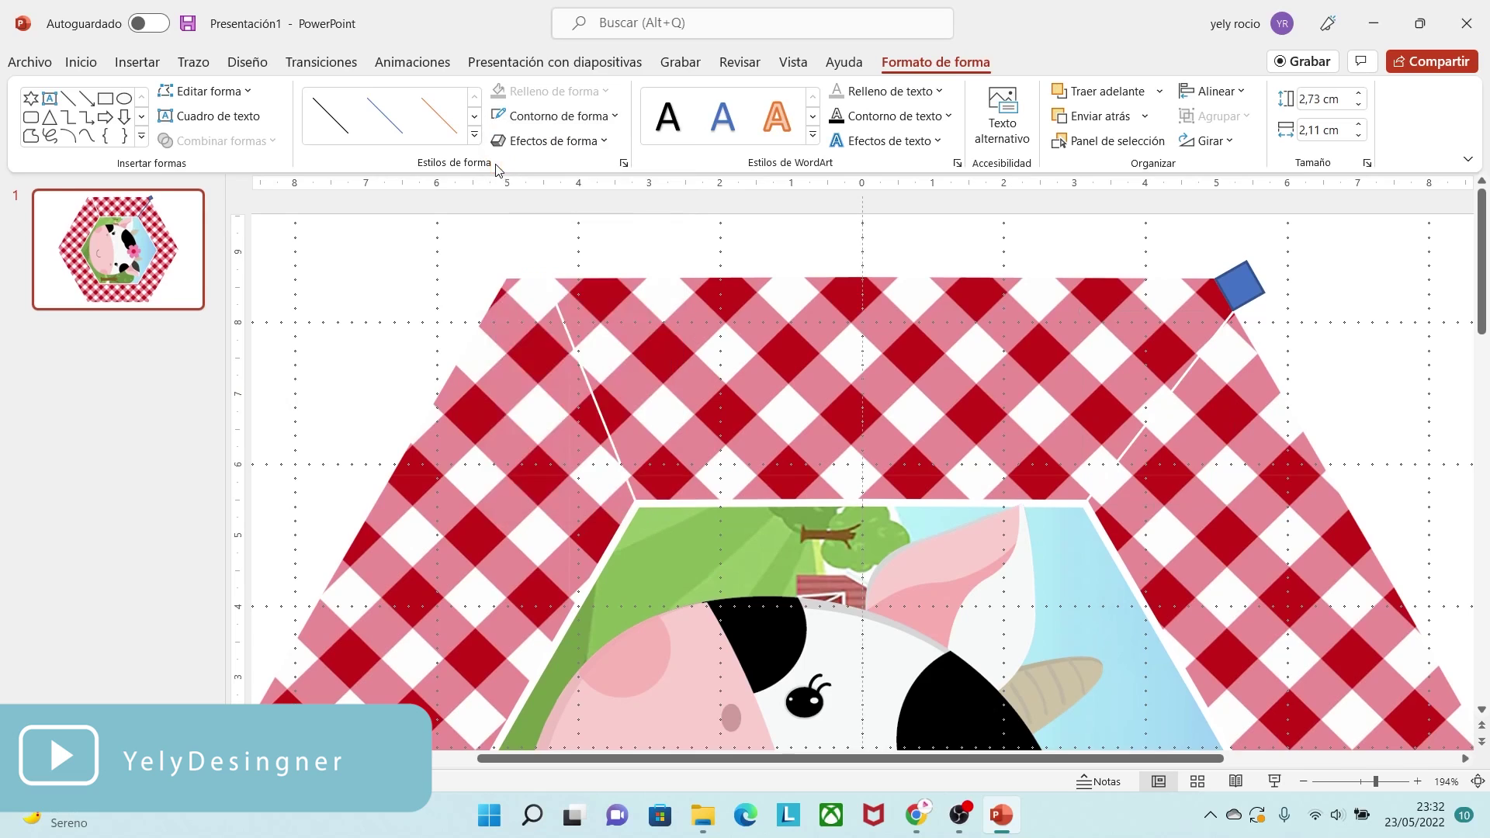
{"action": "left_click", "coordinate": [1335, 356]}
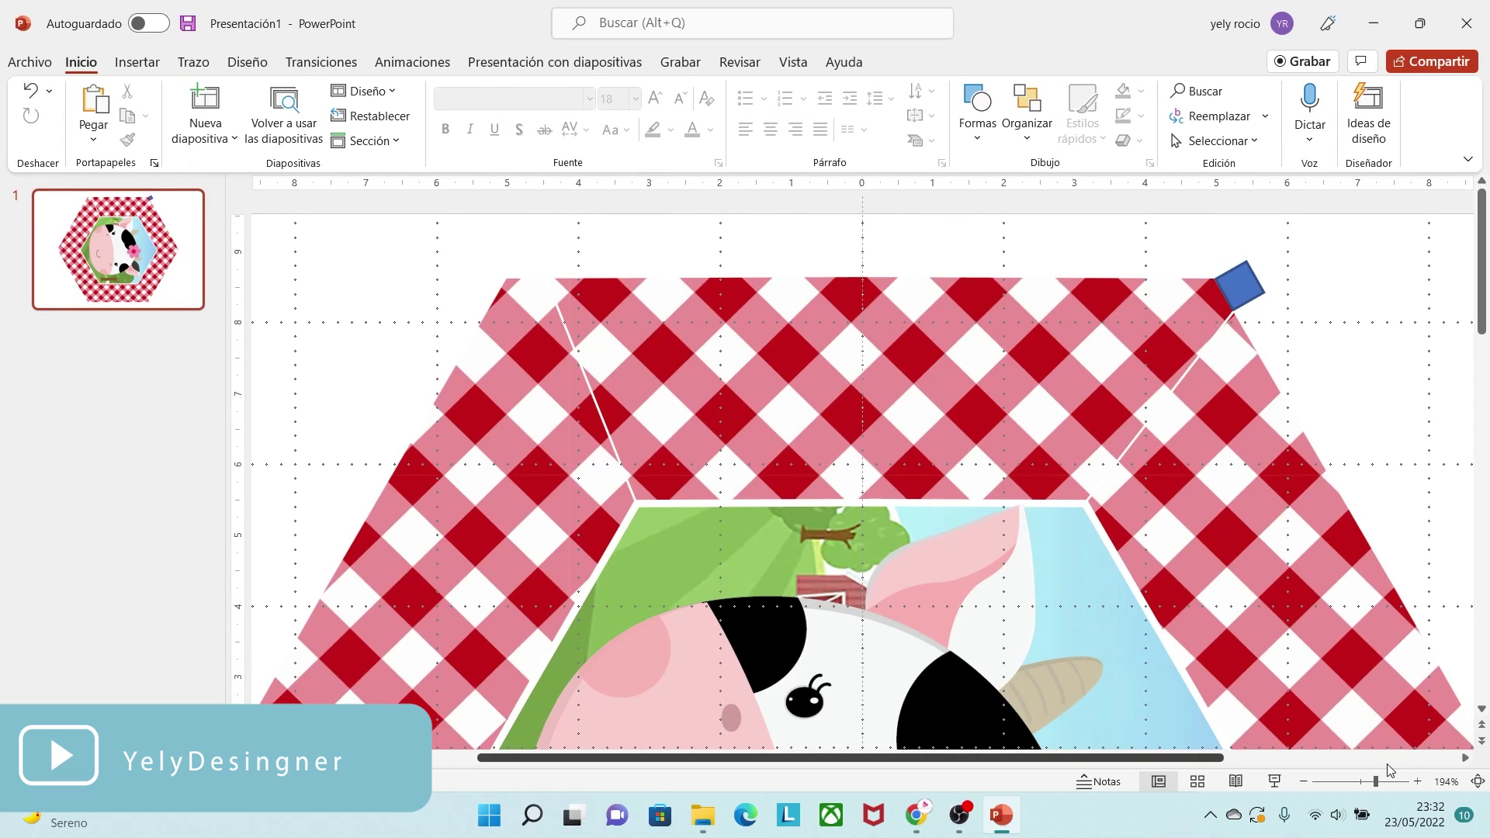
Move the small blue square from the gingham hexagon's upper-right corner to its rightmost corner
{"action": "left_click", "coordinate": [1361, 783]}
{"action": "scroll", "coordinate": [1222, 527], "scroll_direction": "up", "scroll_amount": 3}
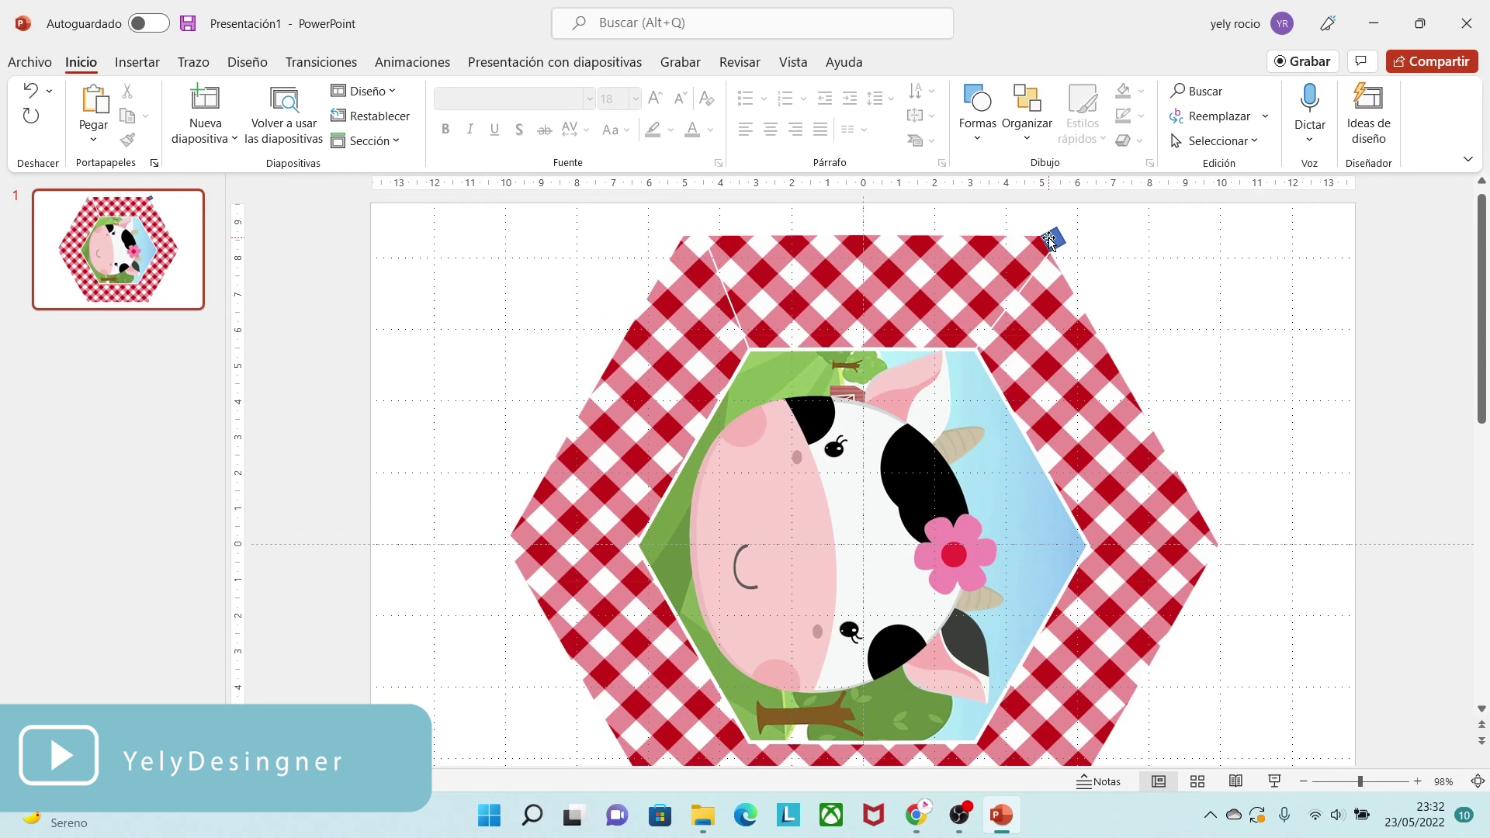
{"action": "left_click", "coordinate": [1051, 241]}
{"action": "left_click_drag", "start_coordinate": [1051, 241], "coordinate": [1225, 562]}
{"action": "scroll", "coordinate": [1358, 613], "scroll_direction": "down", "scroll_amount": 3}
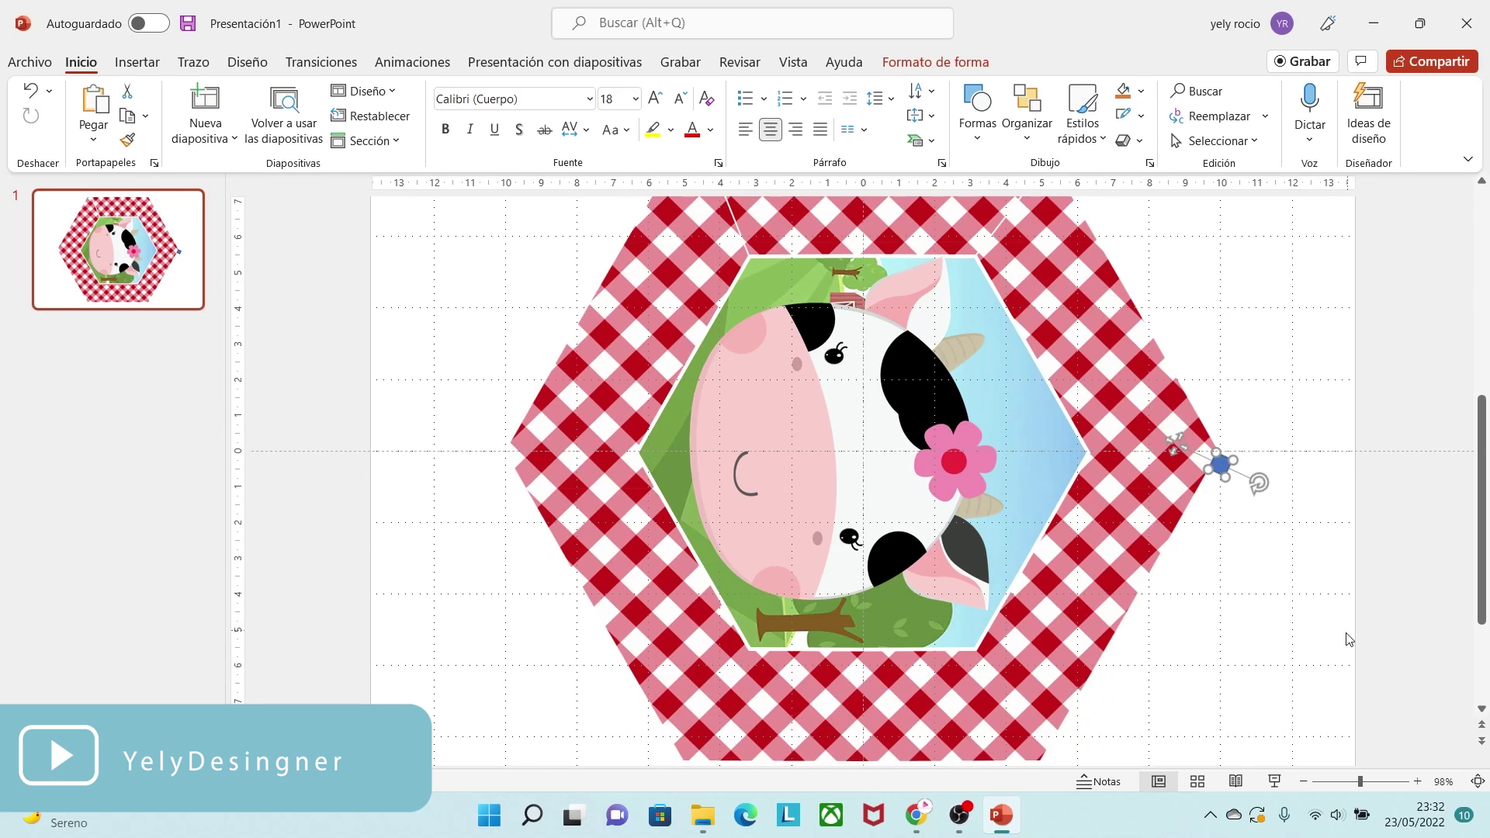